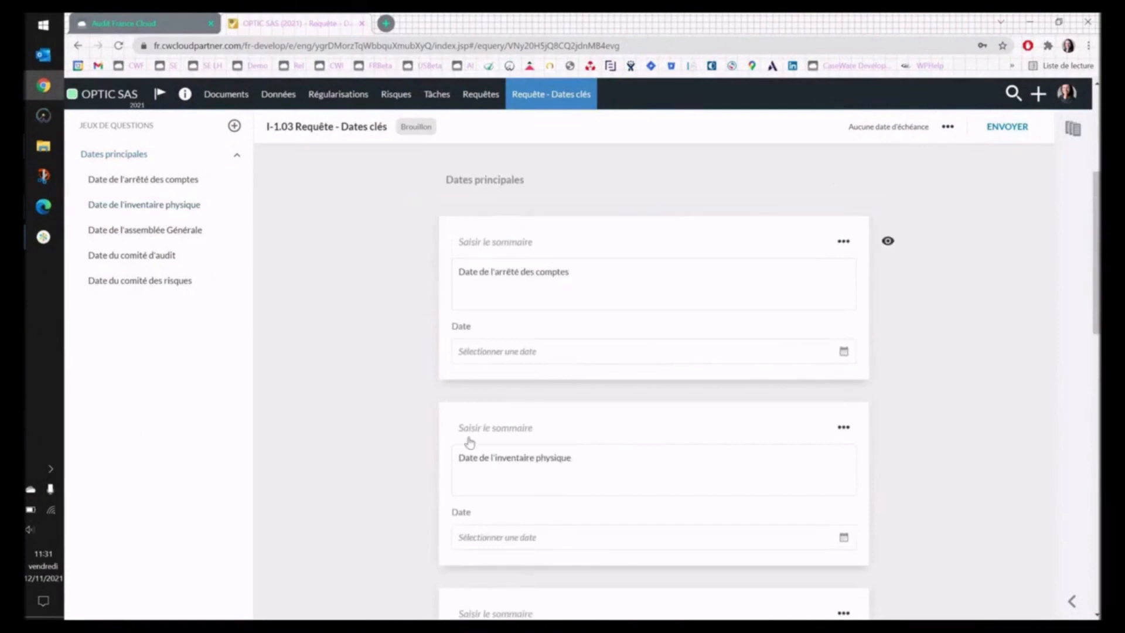
Insert a file upload question (Téléverser fichier) between "Date de l'arrêté des comptes" and "Date de l'inventaire physique".
scroll(470, 440, "down", 8)
scroll(469, 439, "up", 7)
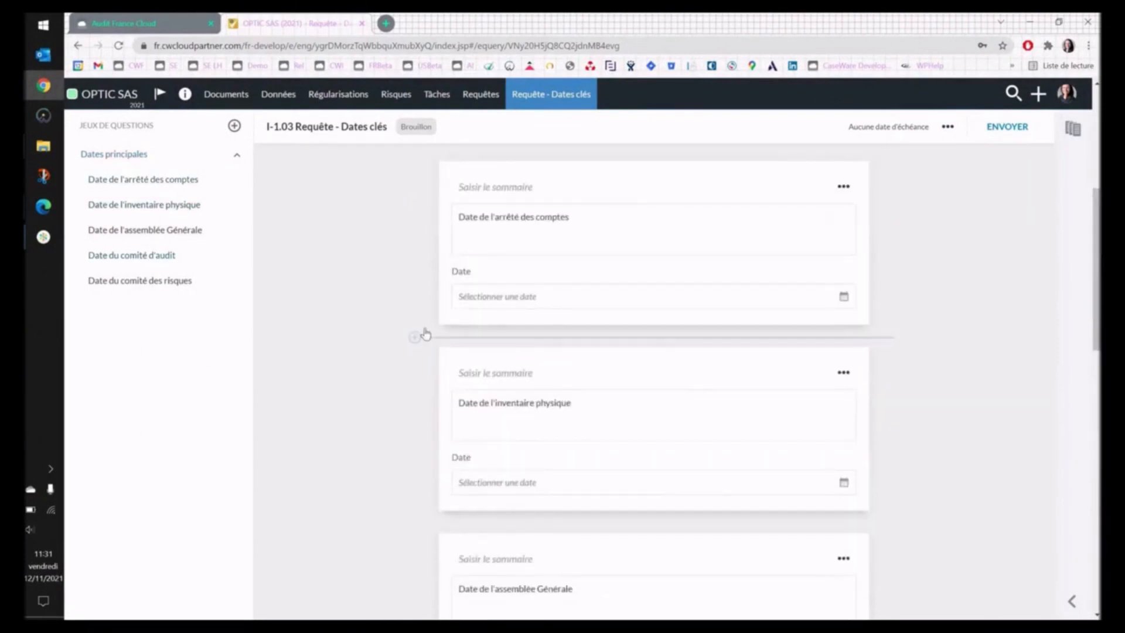
left_click(414, 337)
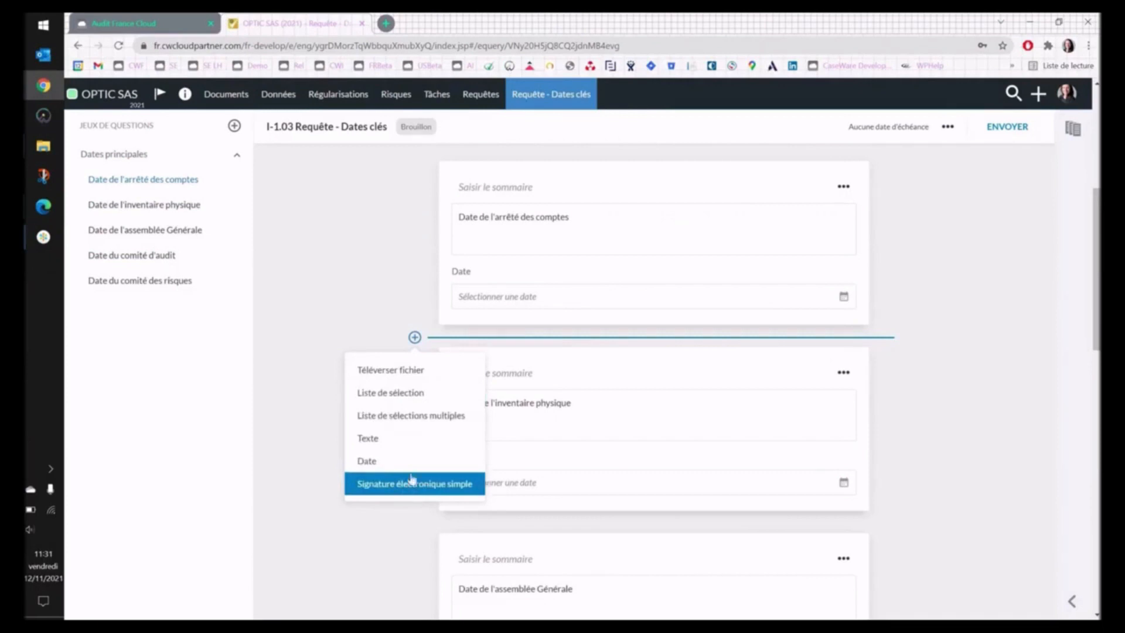
left_click(386, 370)
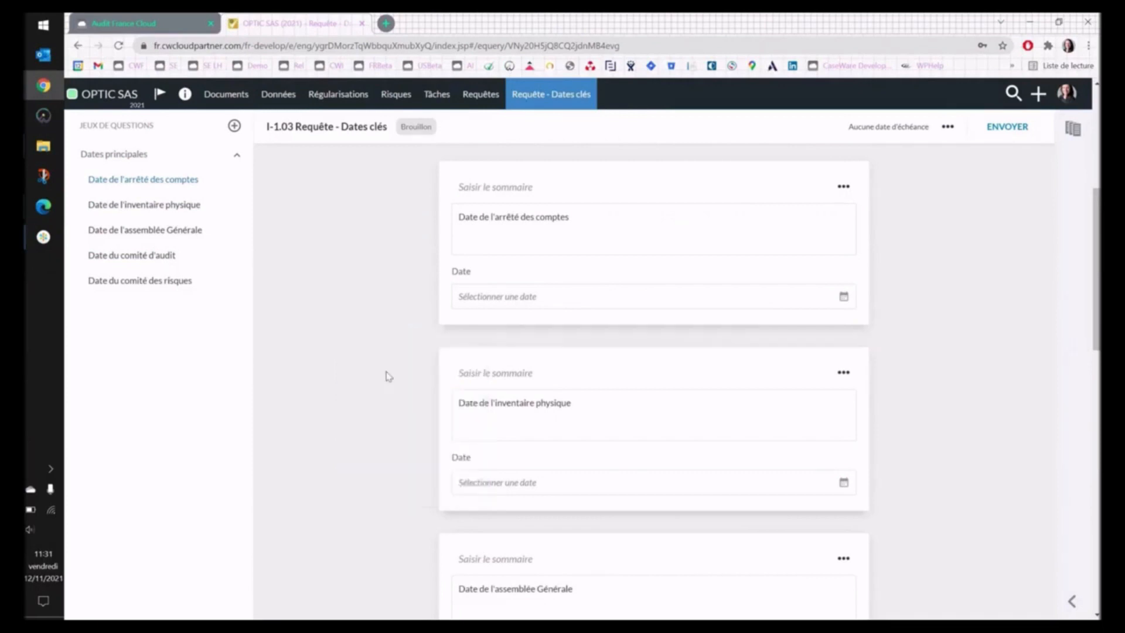
Replace the new upload question's default text with "Echéancier d'emprunts BNP" and save it.
left_click(512, 406)
left_click_drag(613, 425, 417, 400)
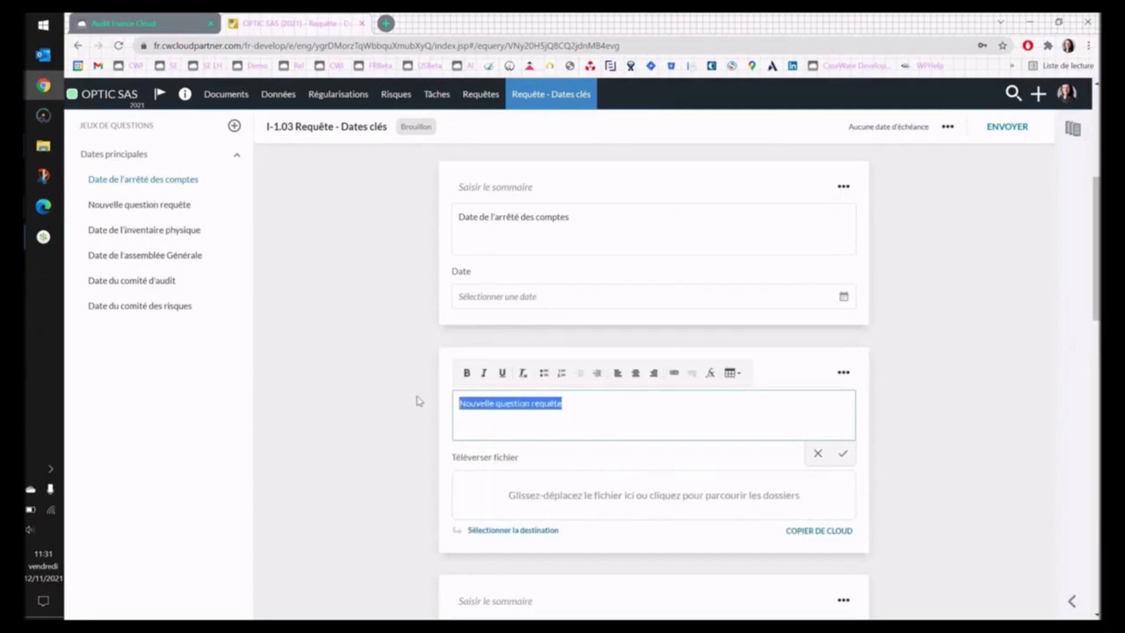
key("BackSpace")
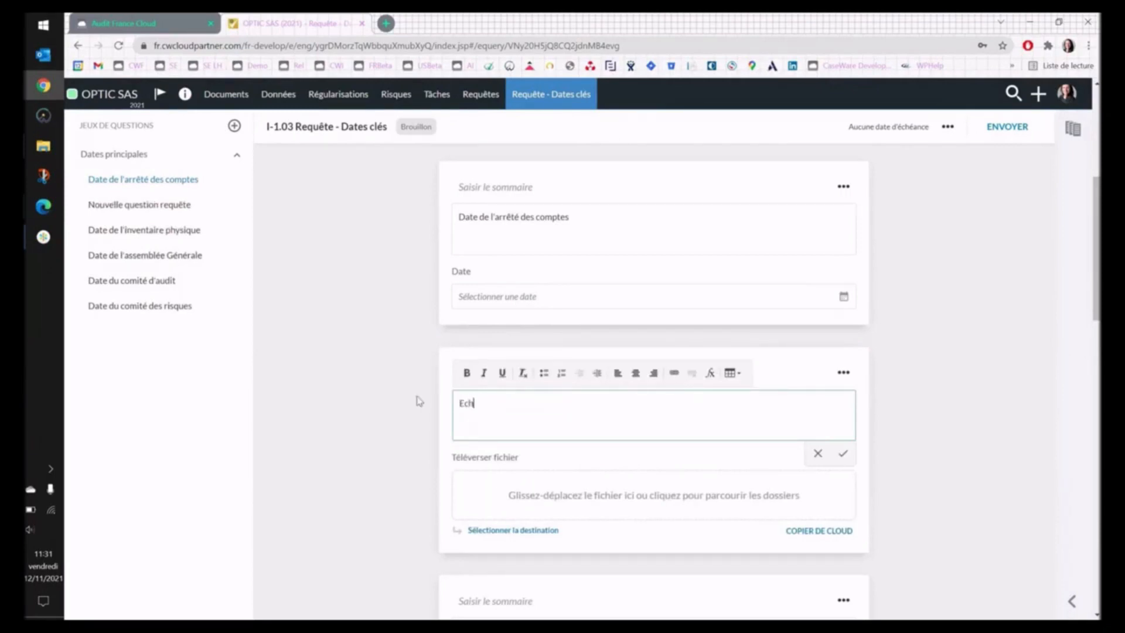
type("Echéancier d'emprunts BNP")
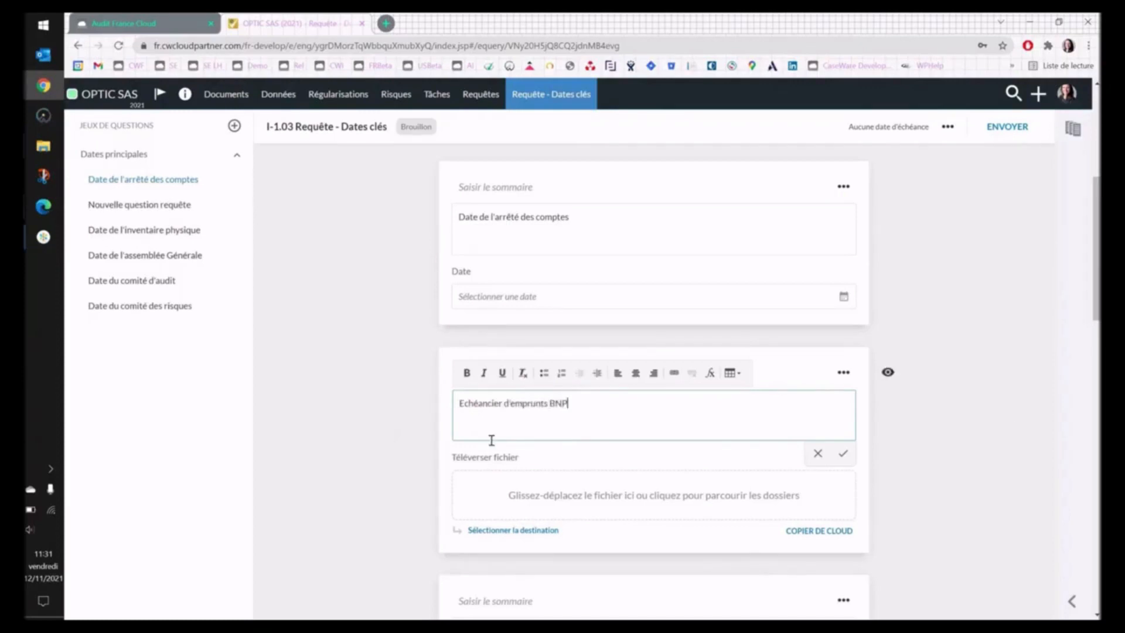
left_click(843, 454)
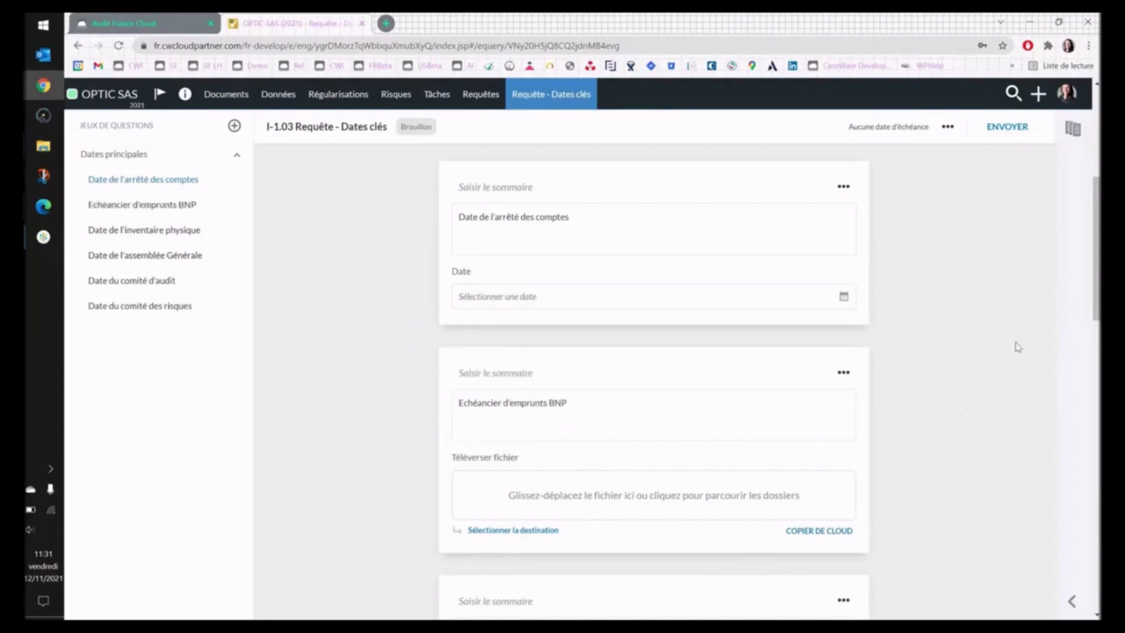
Start sending the request, with a due date of 23 Novembre 2021 and the company director's contact as assigned user.
scroll(877, 343, "up", 1)
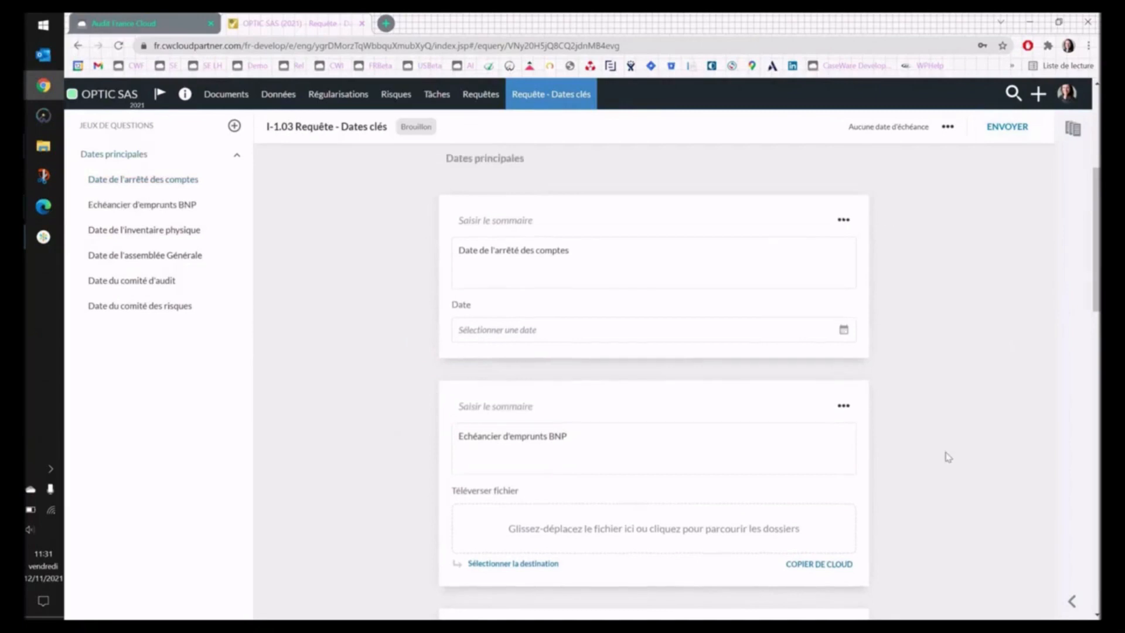
scroll(947, 456, "down", 5)
scroll(948, 456, "up", 8)
left_click(1003, 128)
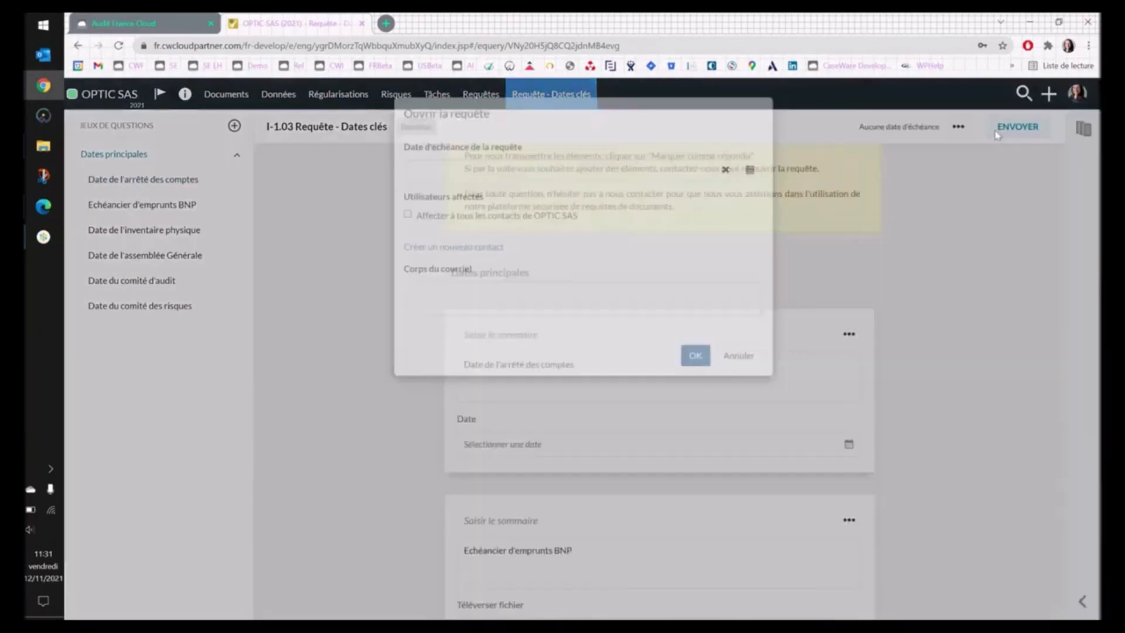
left_click(508, 174)
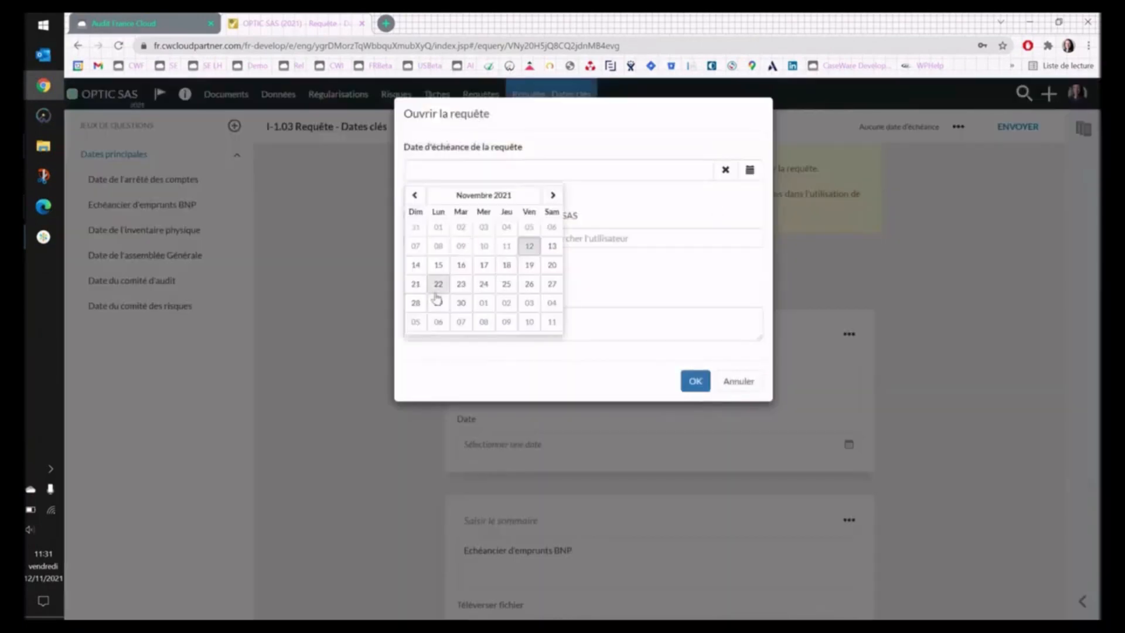
left_click(460, 287)
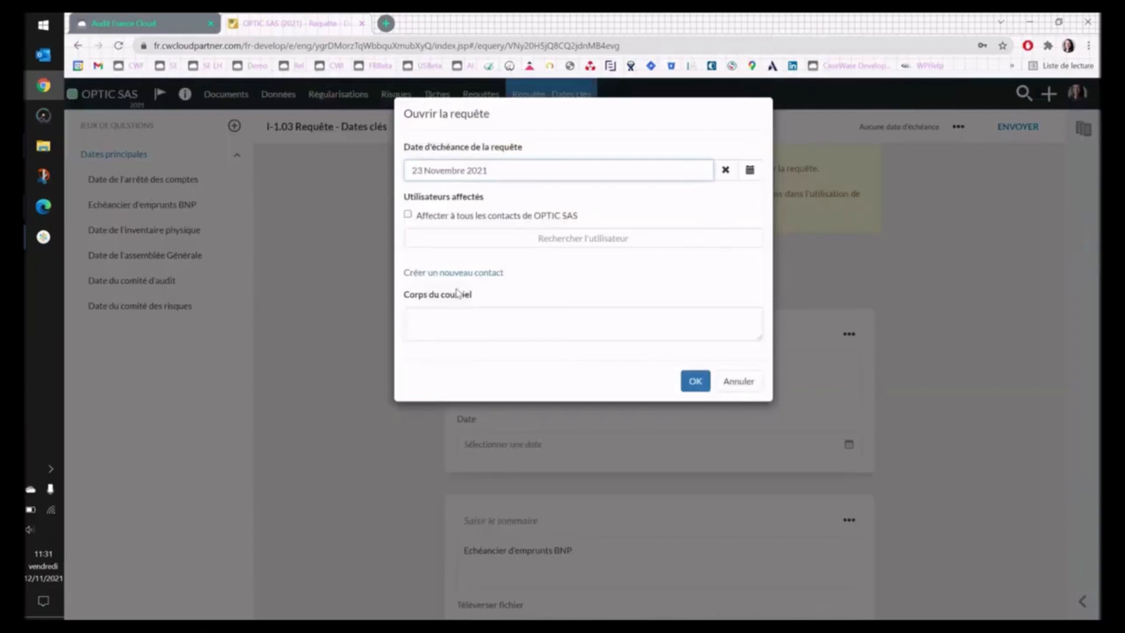
left_click(555, 239)
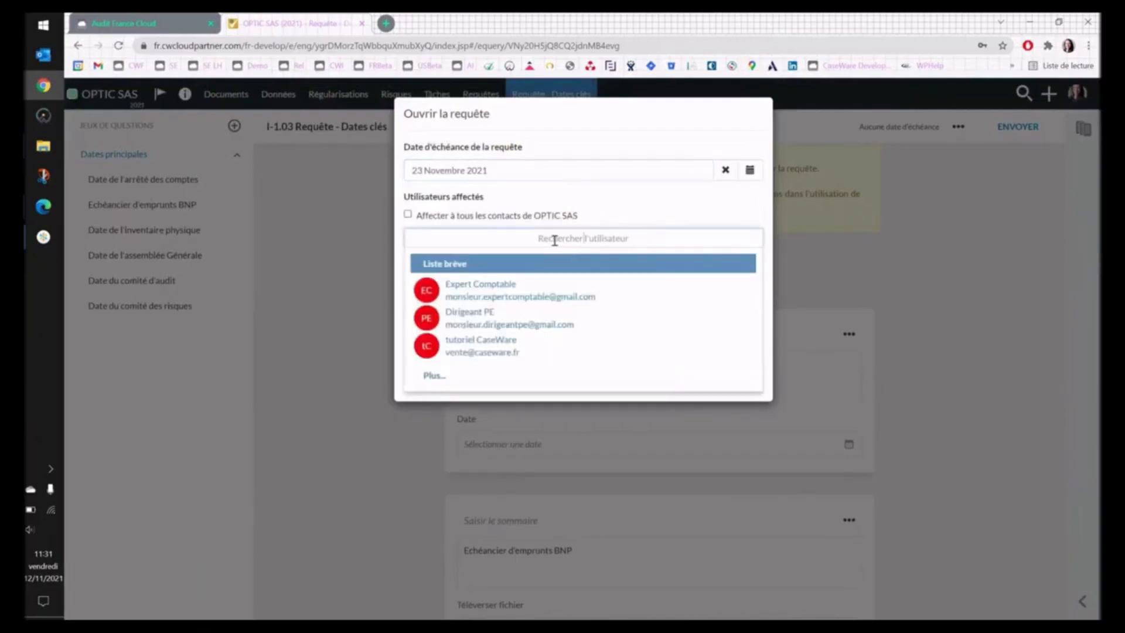
left_click(502, 317)
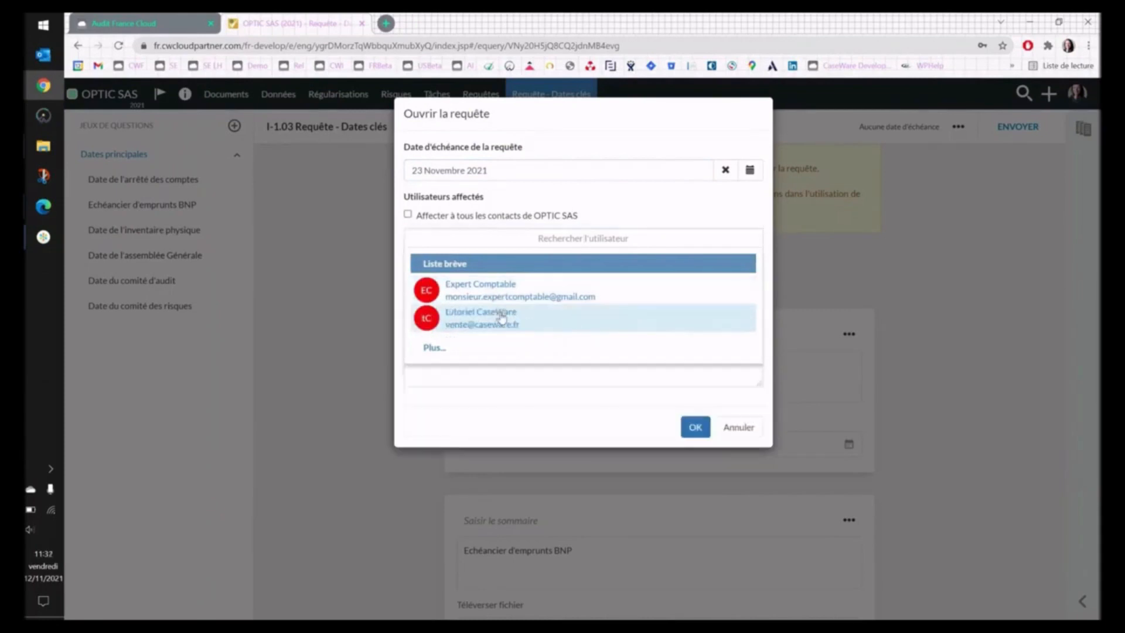
Write an e-mail body with the greeting "Bonjour Monsieur," and a line of filler text below, and send the request.
left_click(474, 377)
type("Bonjour M")
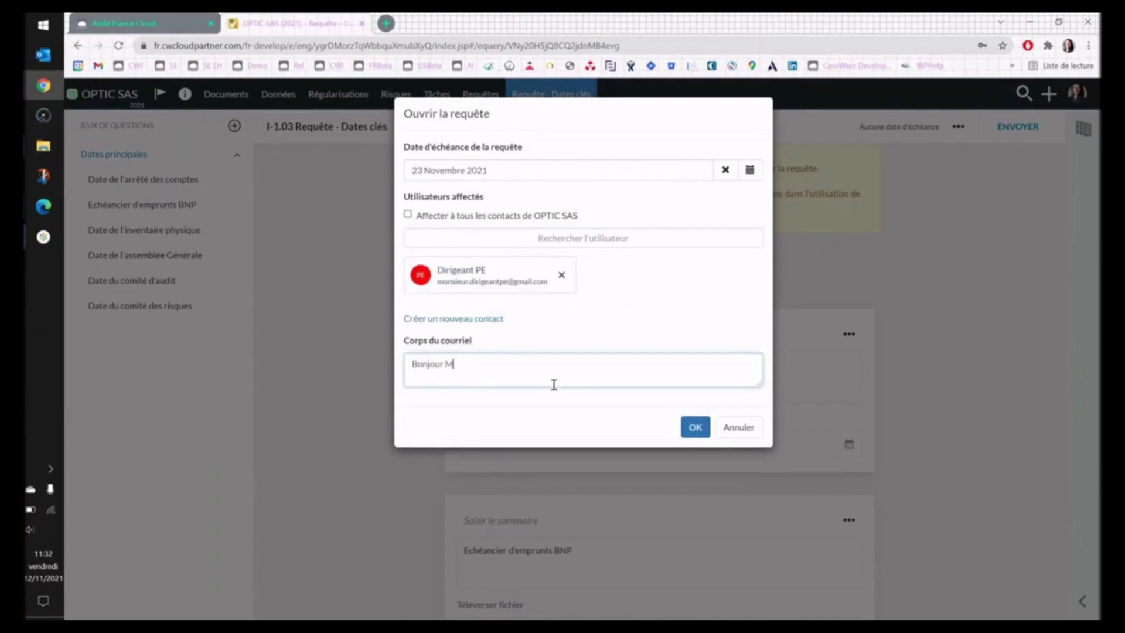
type("onsieur,")
key("Return")
key("Return")
type("jjidsjf")
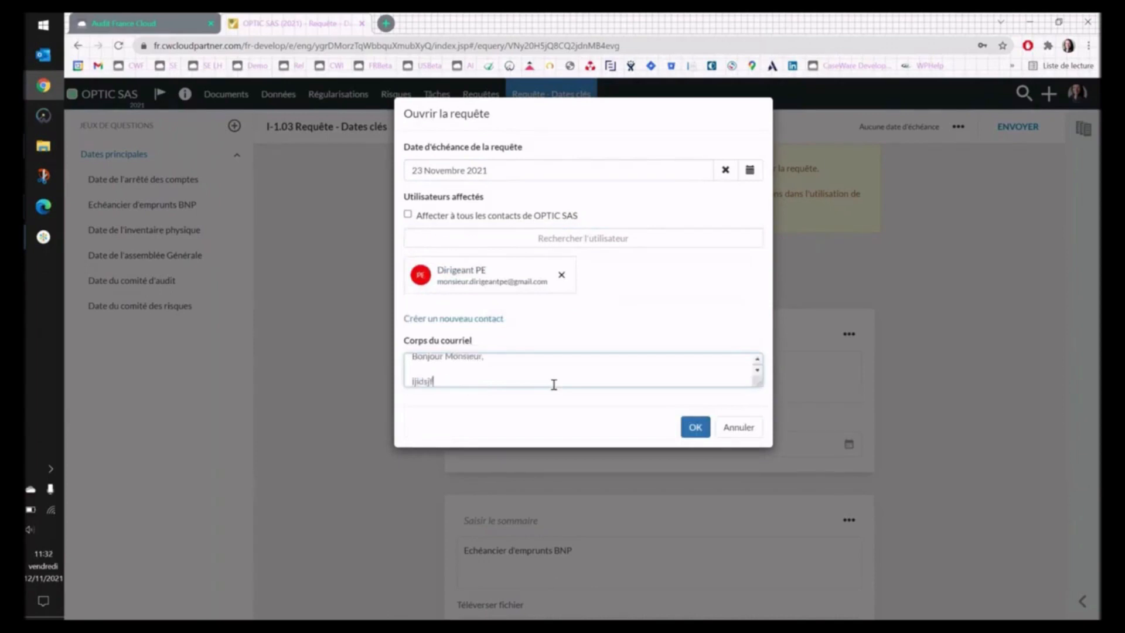
type("sdjflkdsjflksdjflkdsjfldskjflsdjfldskjf")
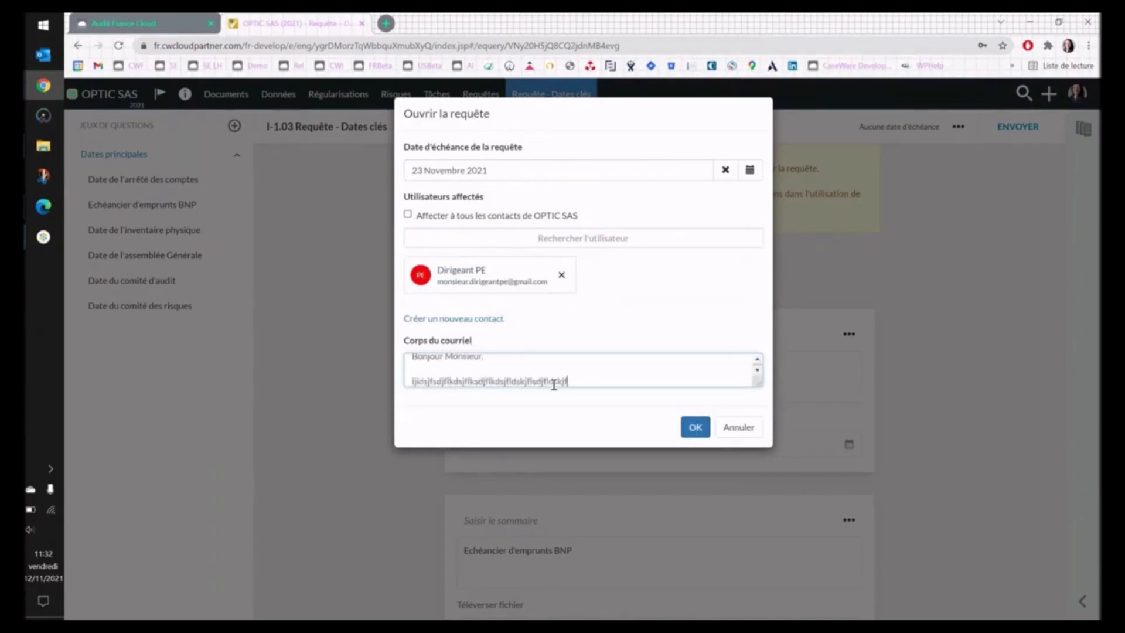
left_click(695, 427)
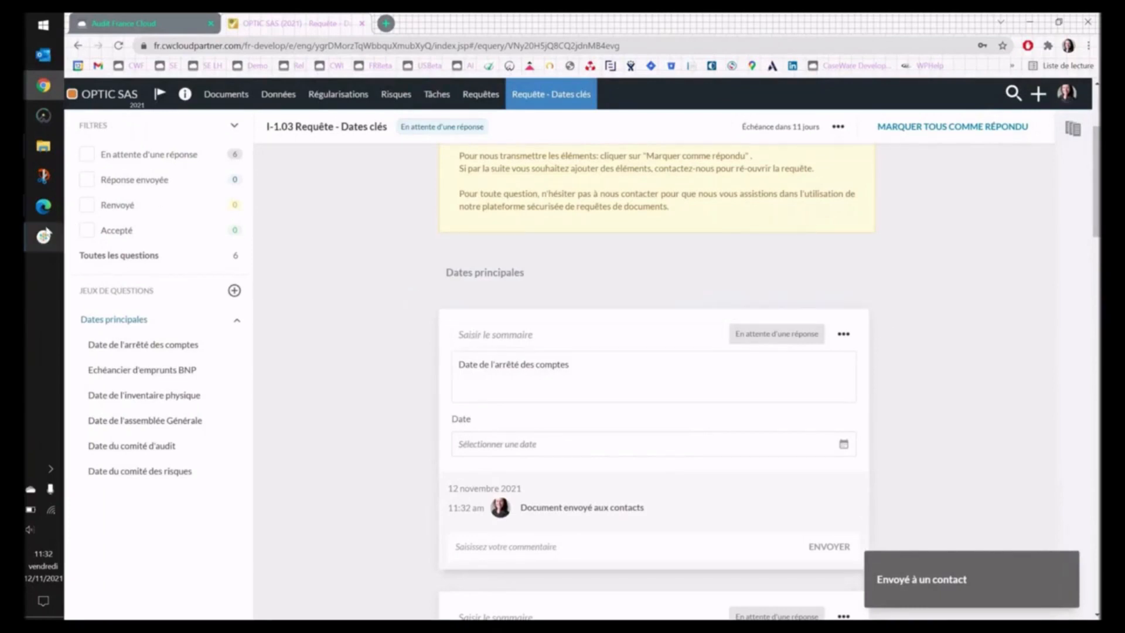
Switch to the recipient's Gmail inbox in Edge and reload it to fetch the request notification.
mouse_move(39, 214)
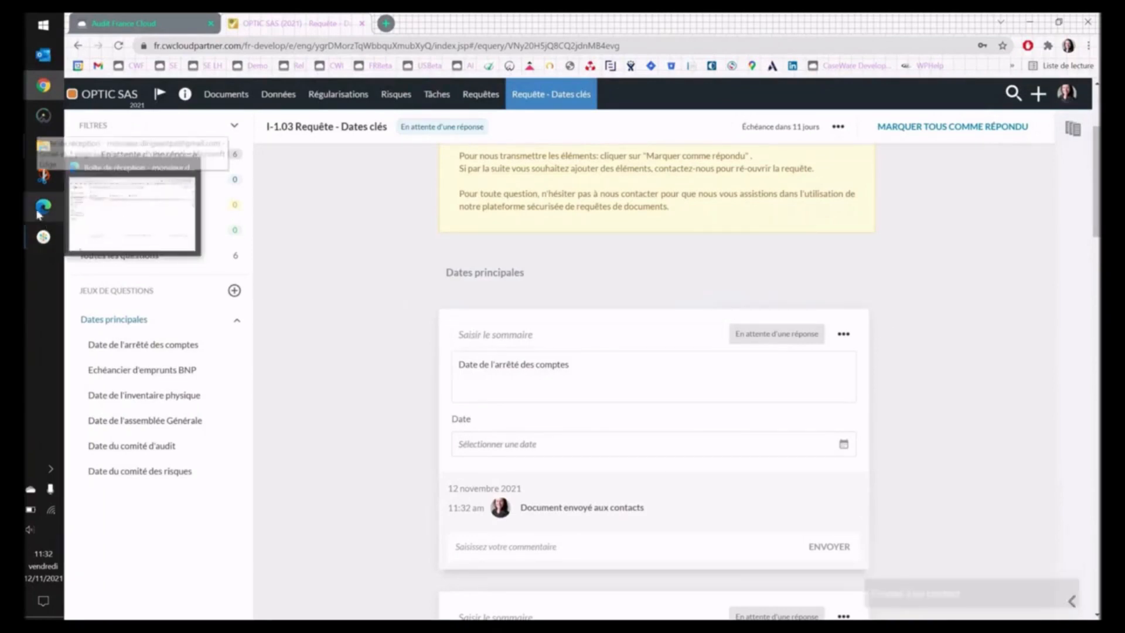
left_click(39, 215)
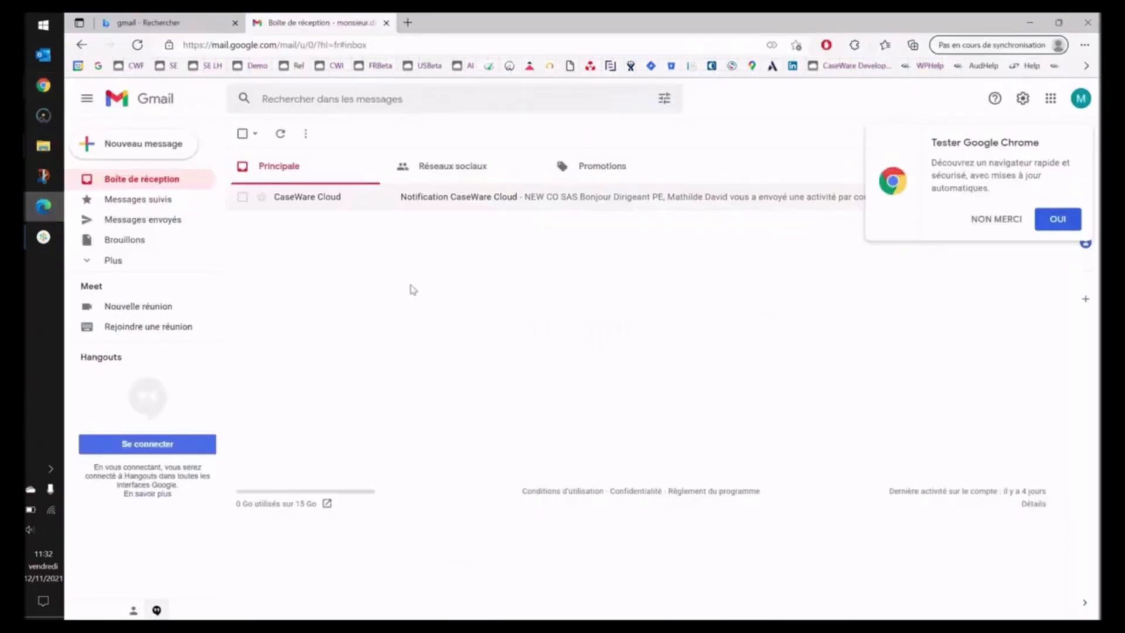
left_click(138, 46)
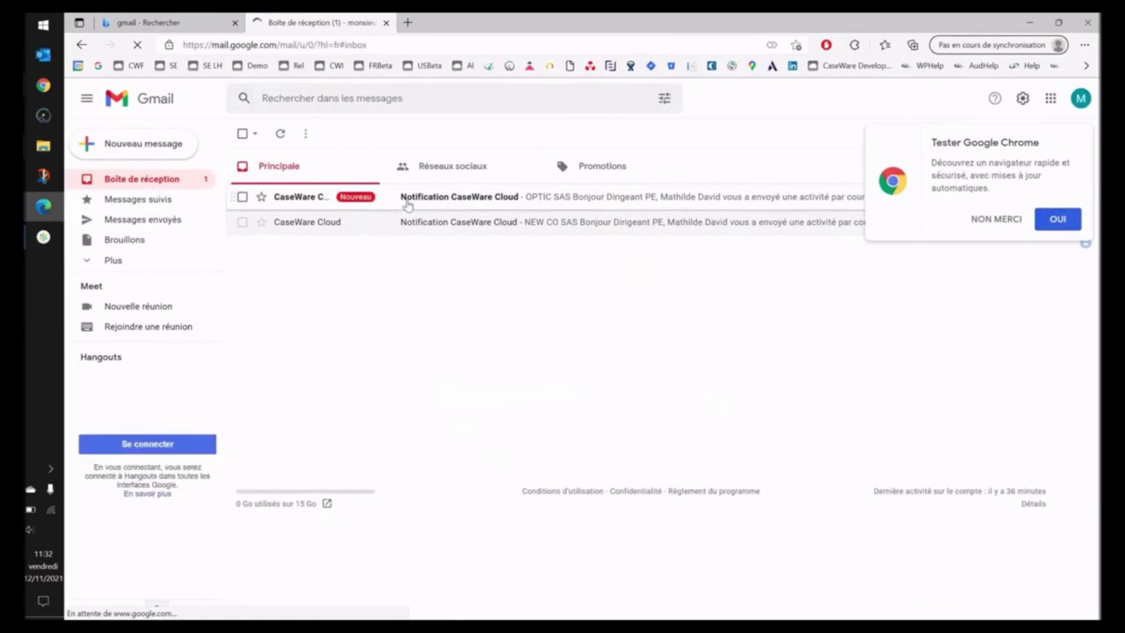
left_click(1060, 221)
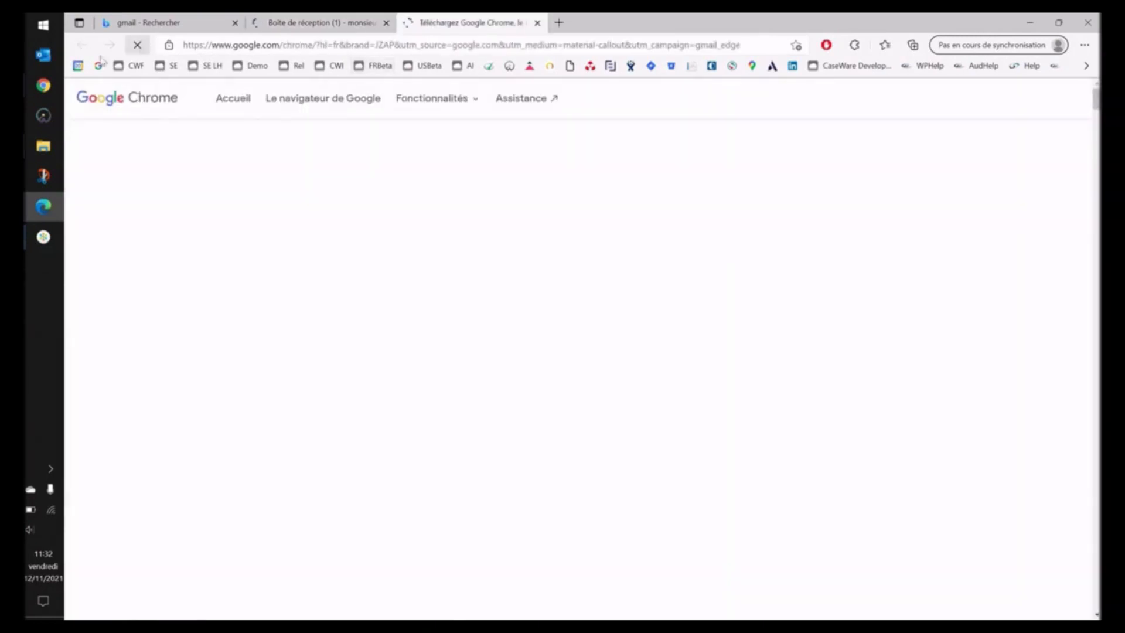
left_click(329, 26)
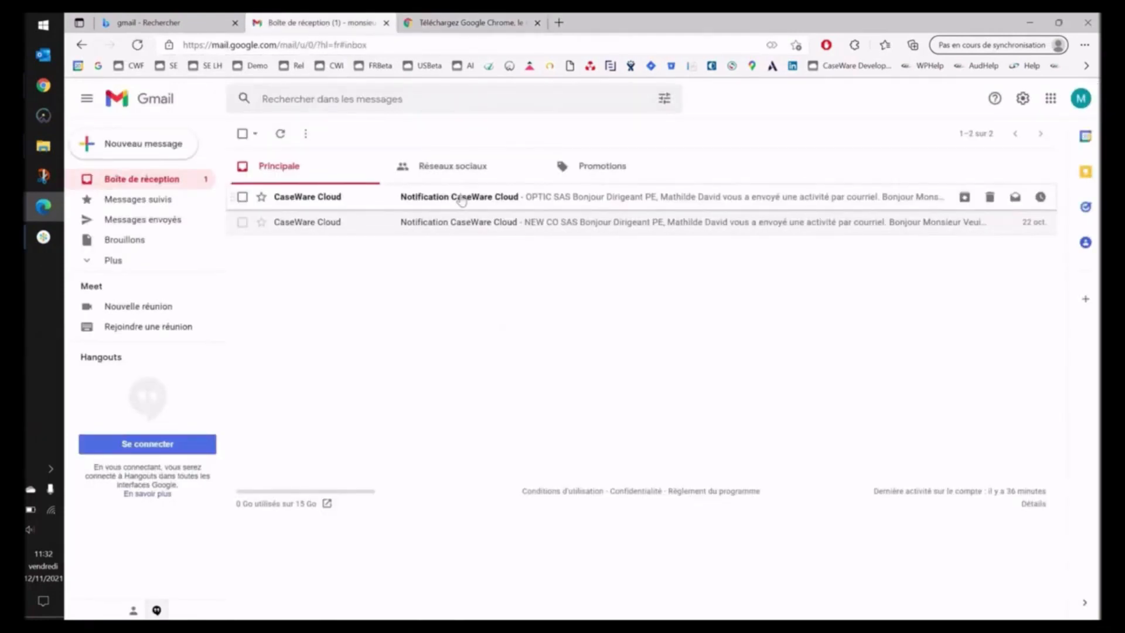
Read the new CaseWare Cloud notification for OPTIC SAS and follow its "Afficher détails" link.
left_click(461, 200)
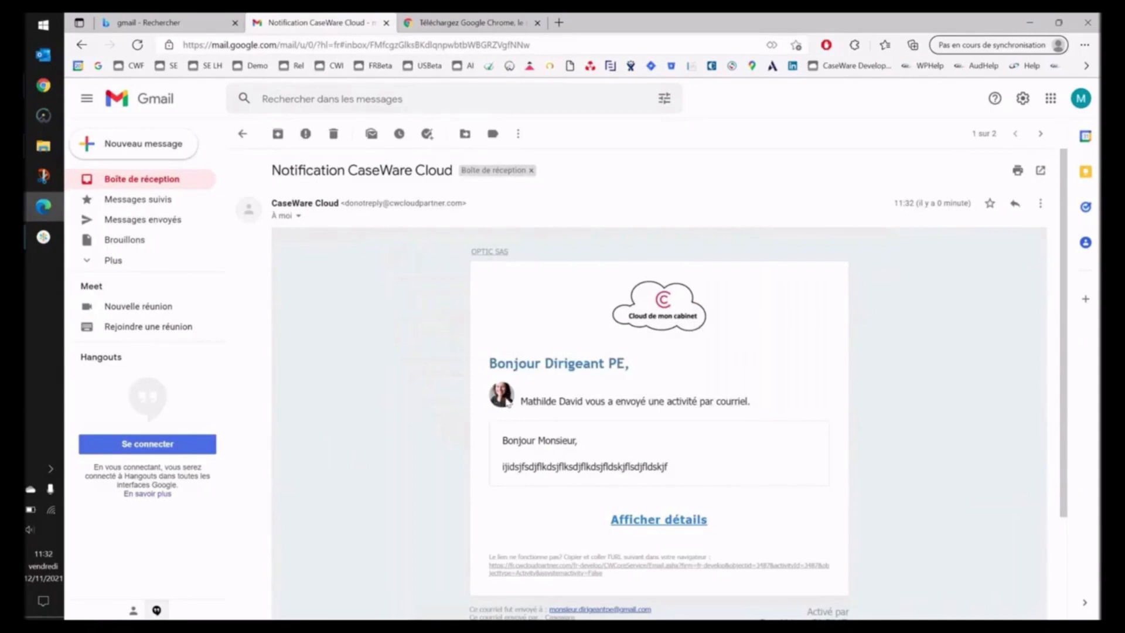
scroll(619, 407, "down", 2)
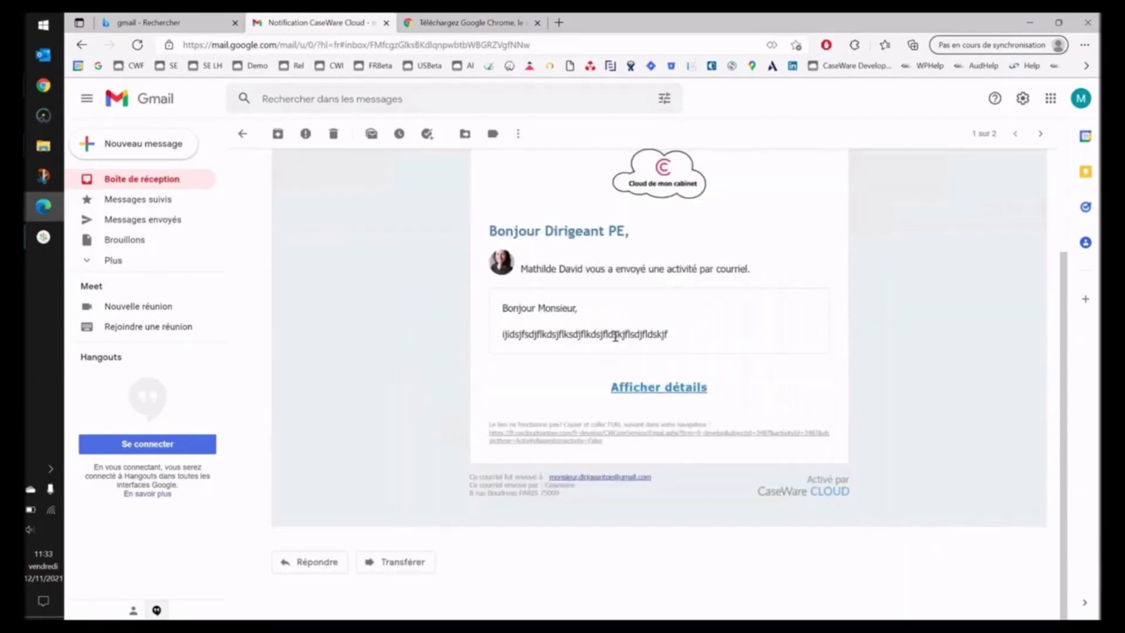
left_click(664, 390)
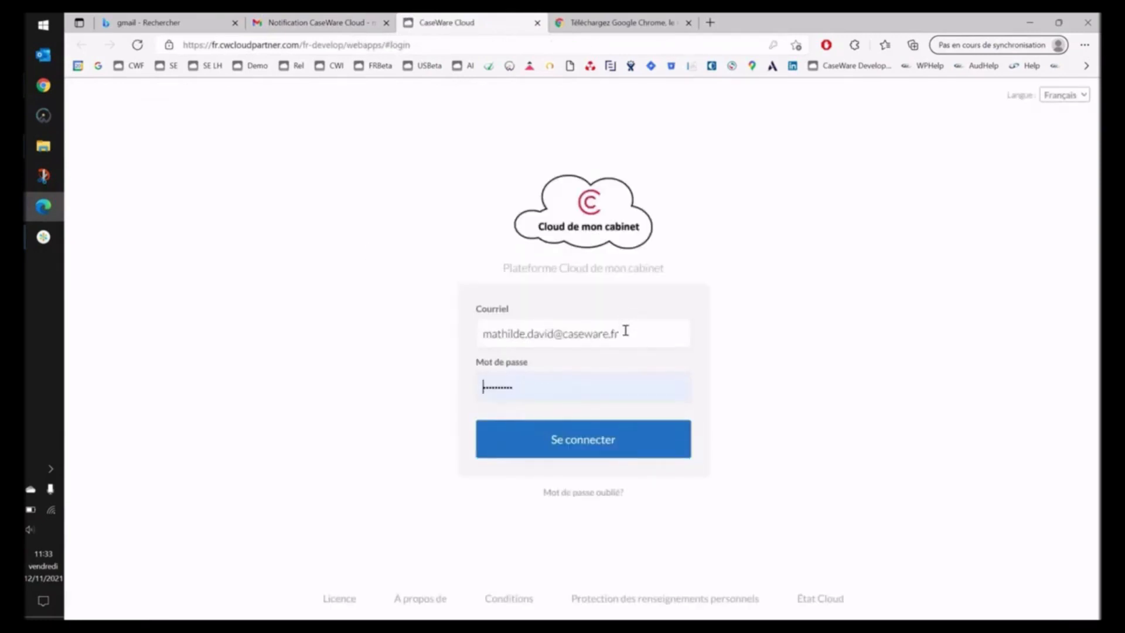
Sign in with the director's saved e-mail and password instead of the prefilled account, and close the Google Chrome download page.
left_click(626, 328)
left_click_drag(616, 333, 454, 335)
key("BackSpace")
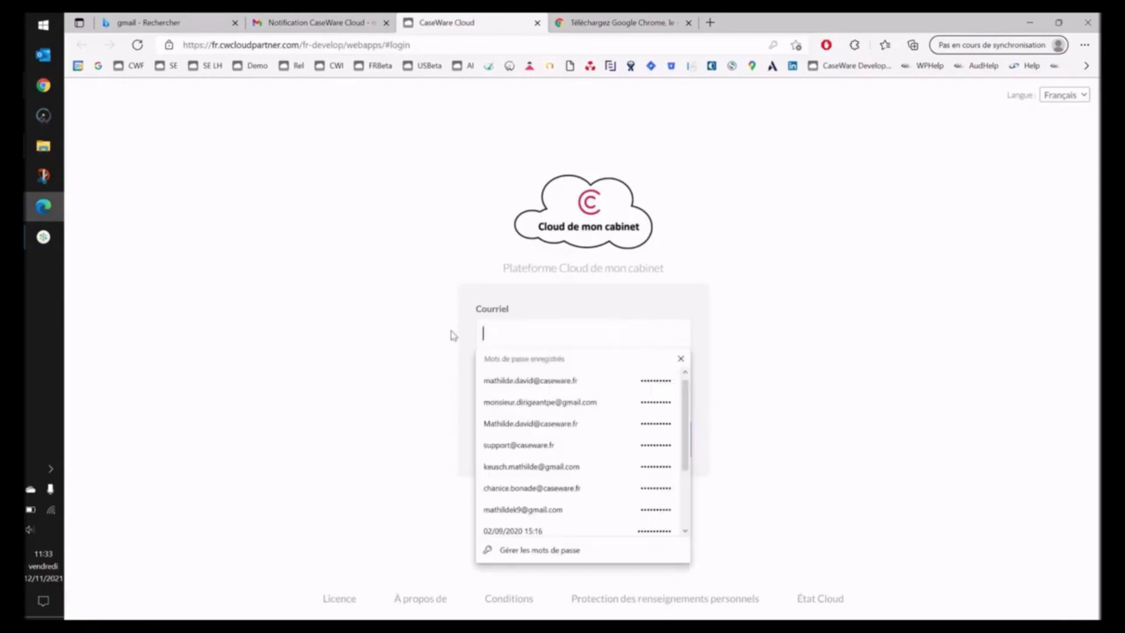
left_click(558, 404)
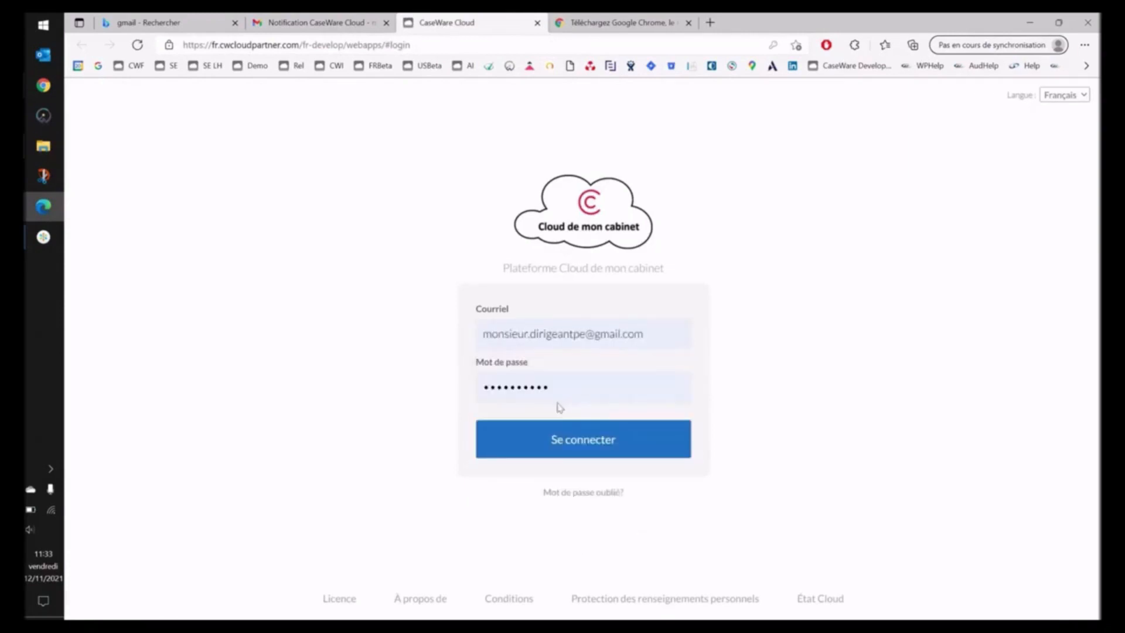
left_click(558, 444)
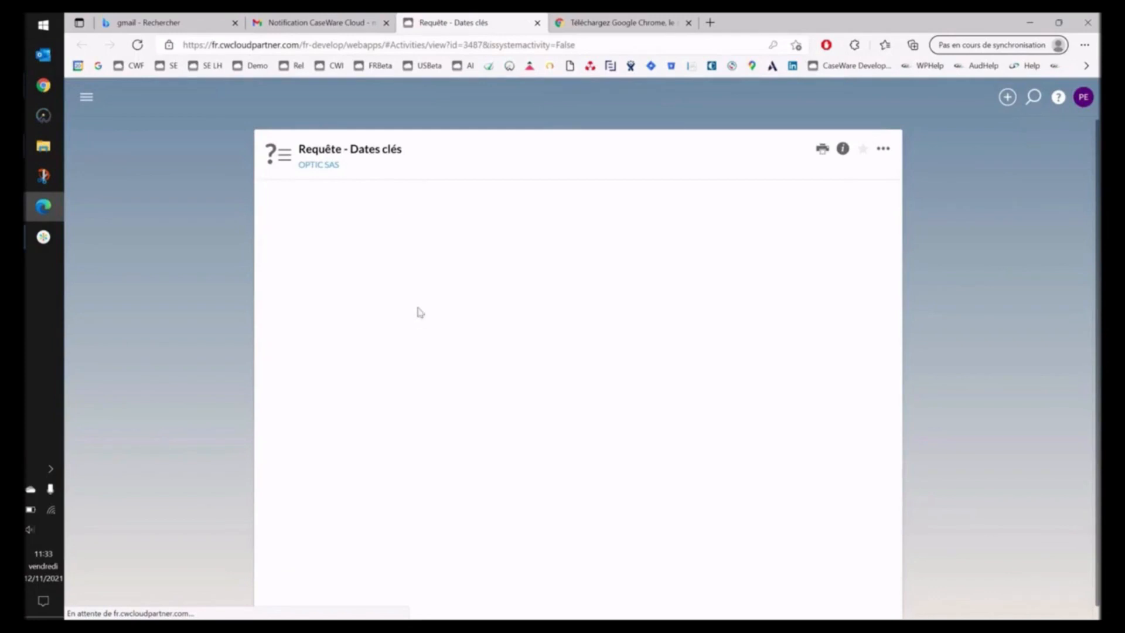
left_click(689, 23)
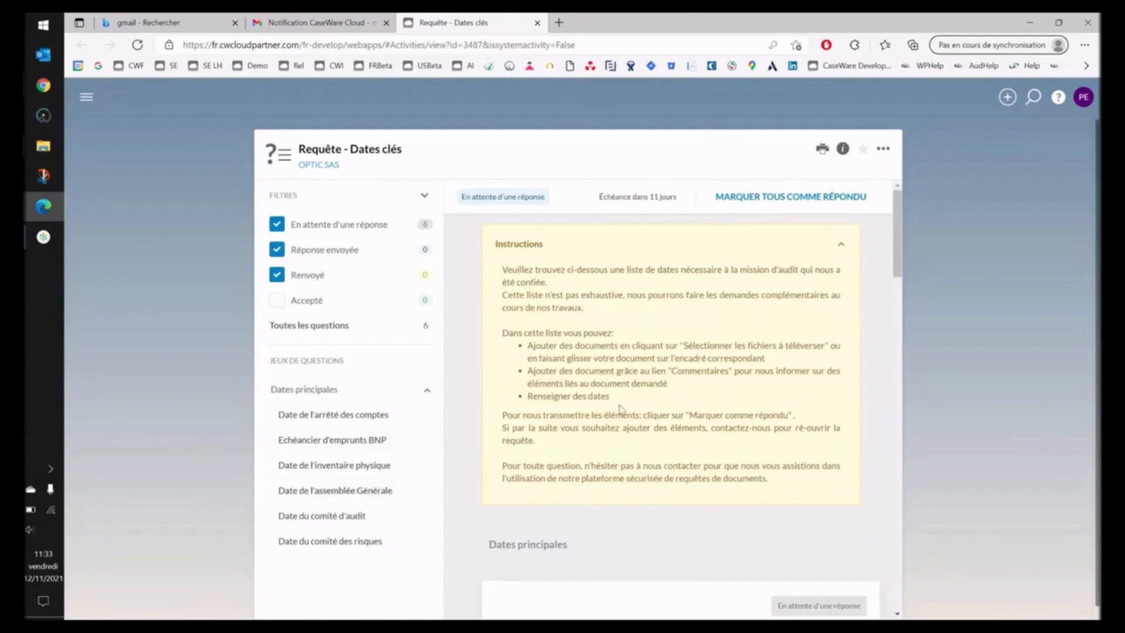
Answer "Date de l'arrêté des comptes" with 18 janvier 2022 and submit the response.
scroll(621, 410, "down", 4)
scroll(625, 423, "down", 2)
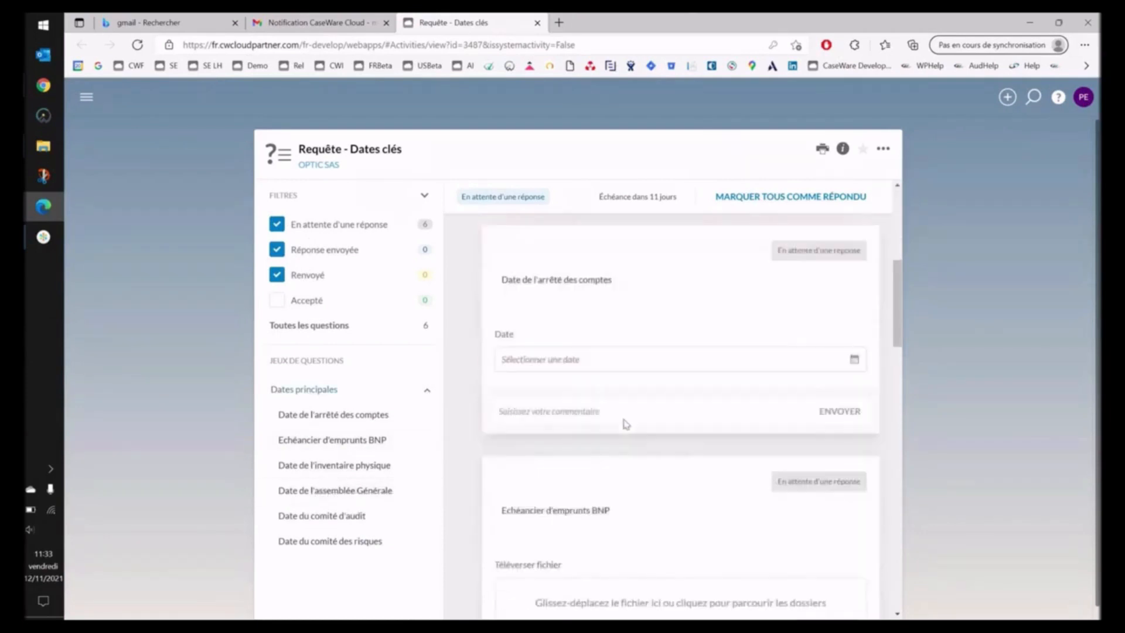
left_click(854, 359)
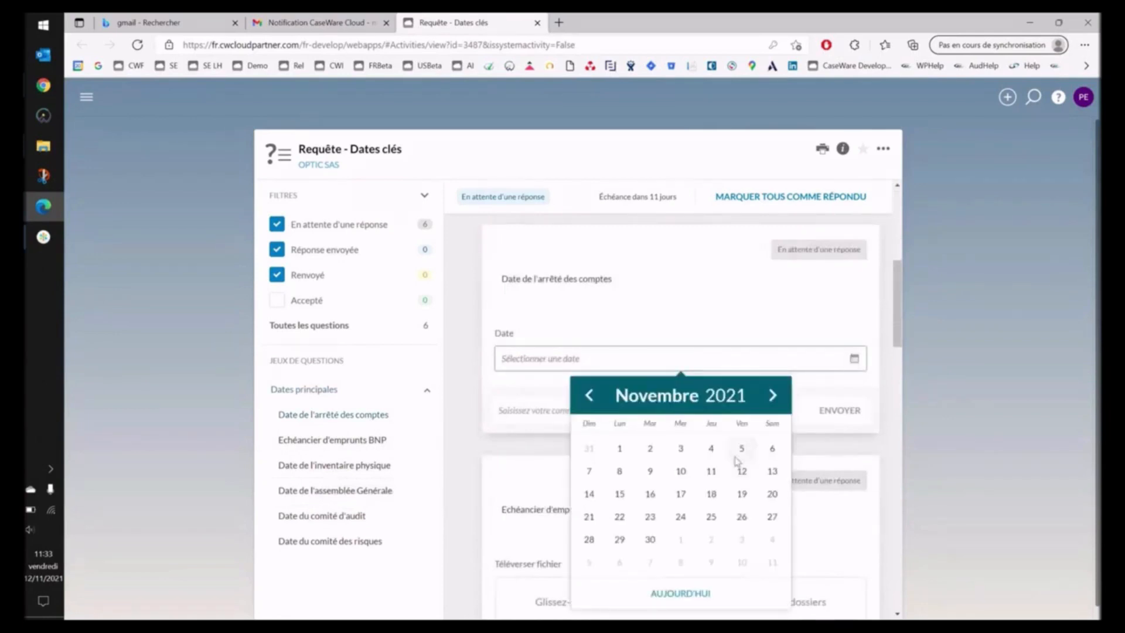
left_click(773, 396)
left_click(772, 396)
left_click(773, 396)
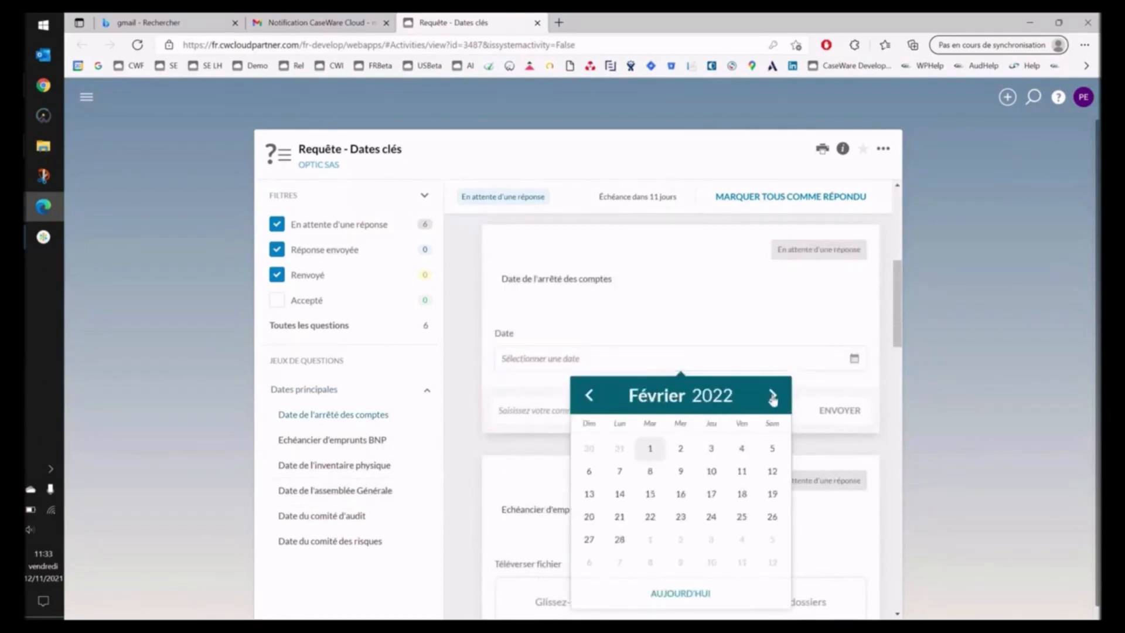
left_click(589, 396)
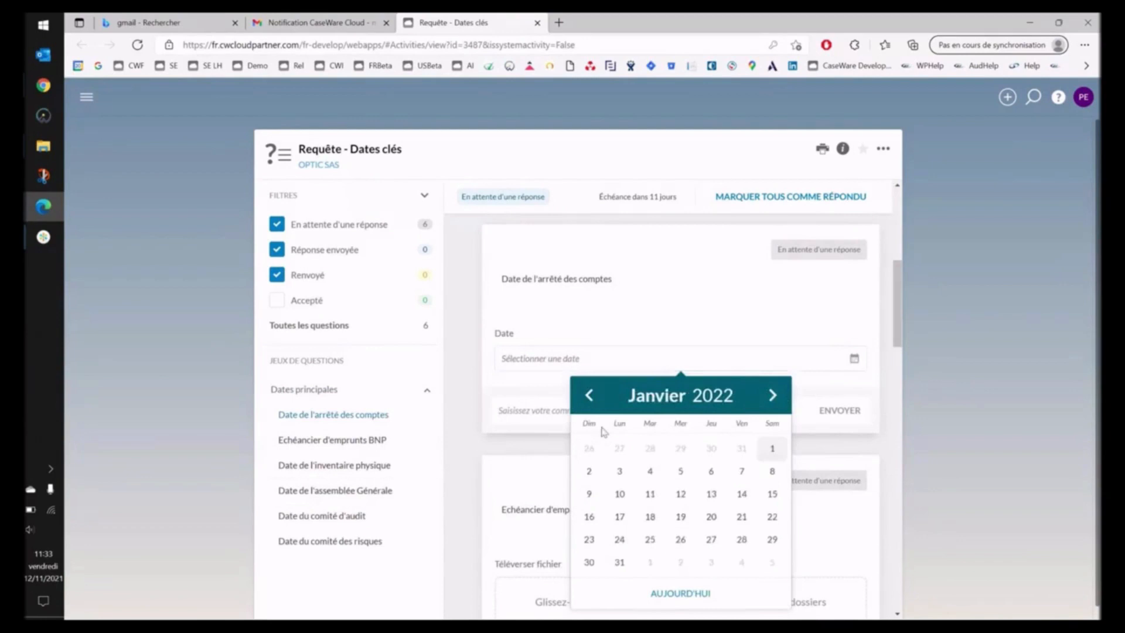
left_click(650, 516)
scroll(731, 497, "down", 2)
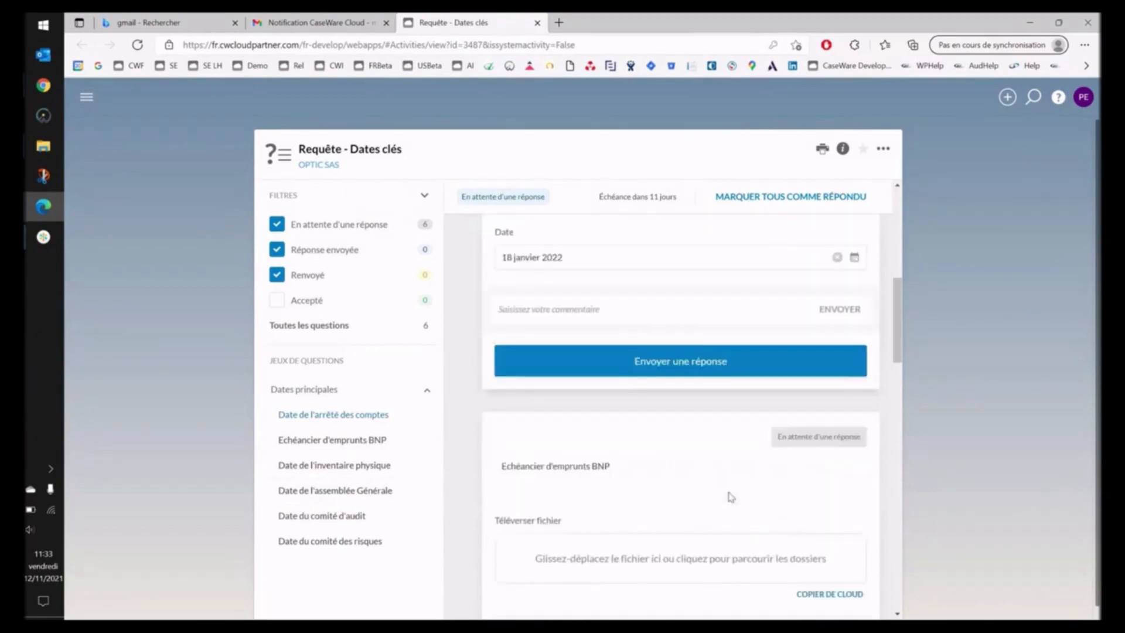
left_click(697, 354)
scroll(647, 467, "down", 1)
scroll(649, 467, "down", 2)
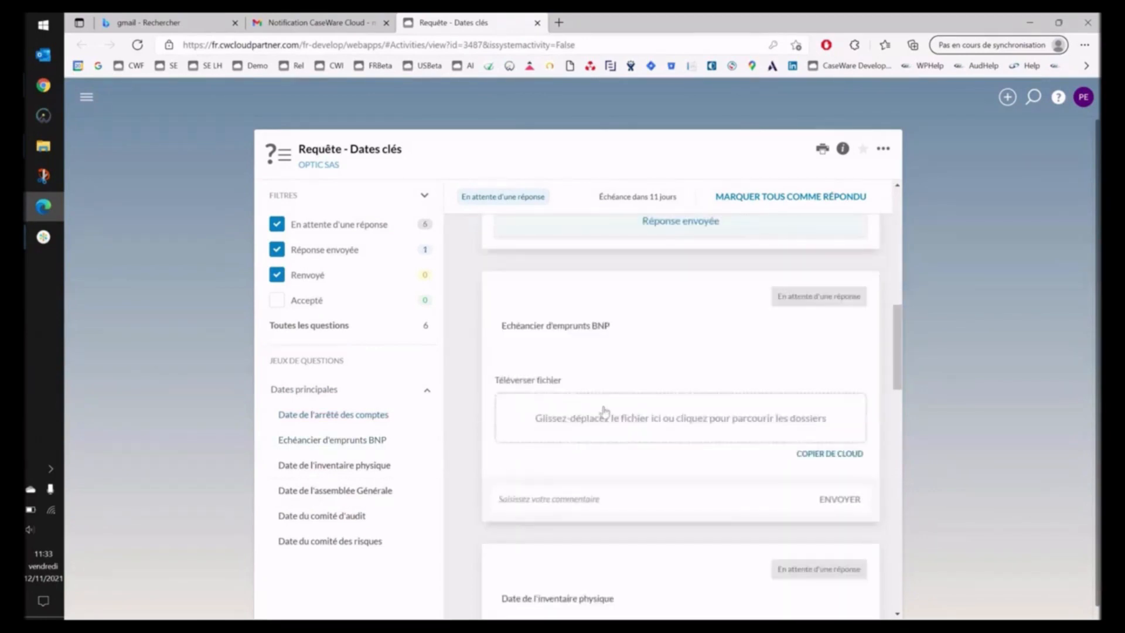
Upload StockOptique.xlsx from the desktop's "Formation CaseWare Utilisateurs" folder to the "Echéancier d'emprunts BNP" question.
left_click(600, 420)
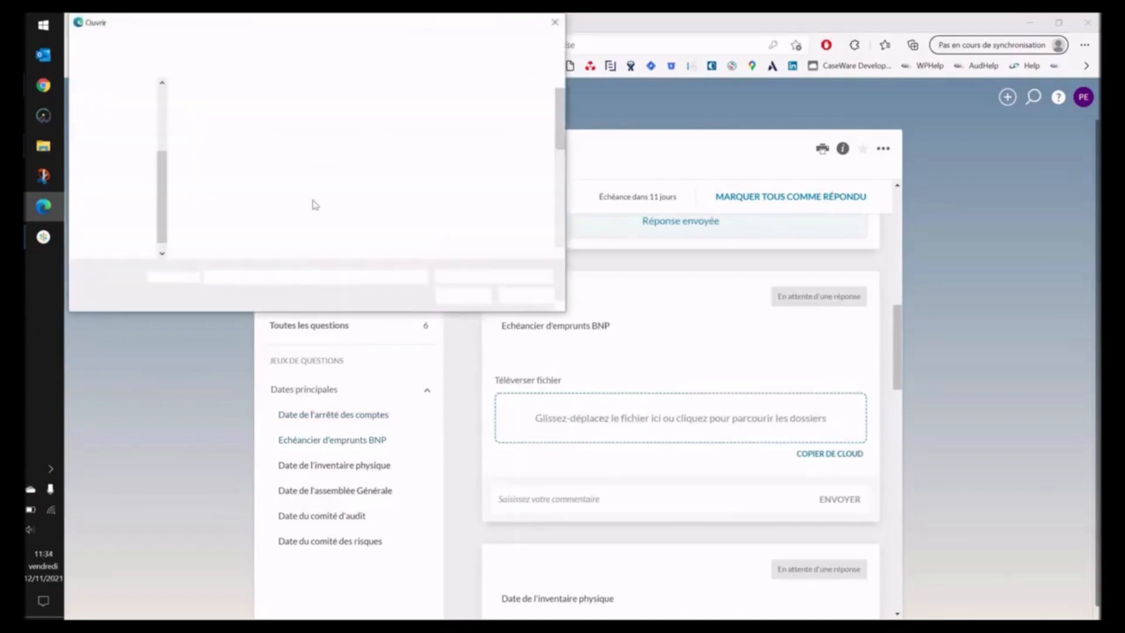
left_click(111, 105)
left_click(107, 94)
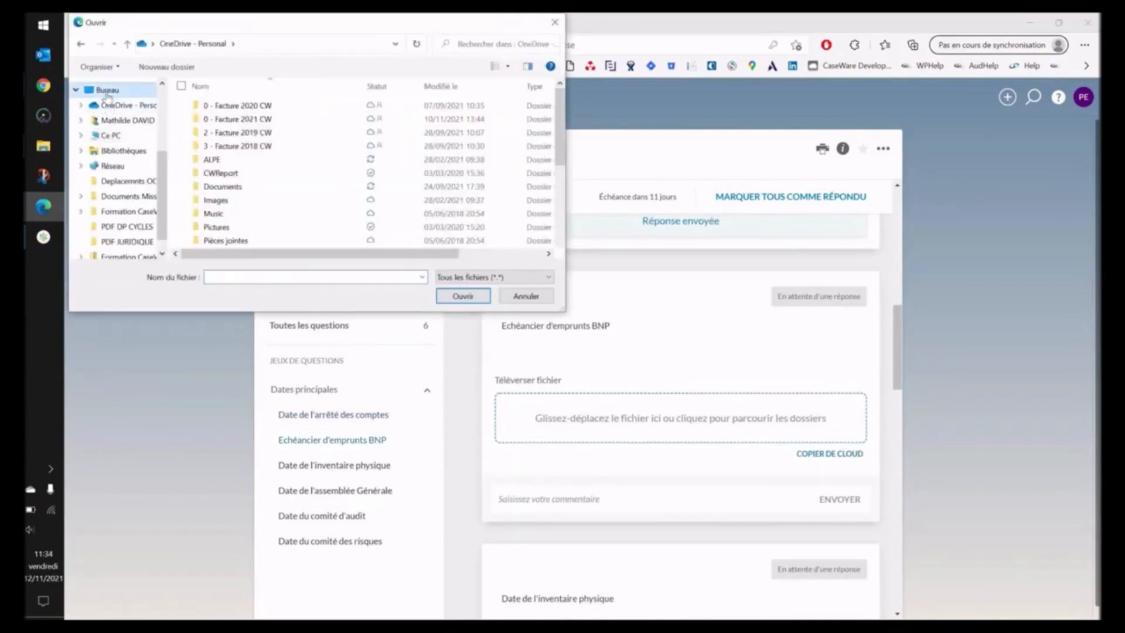
scroll(432, 214, "down", 1)
left_click(419, 166)
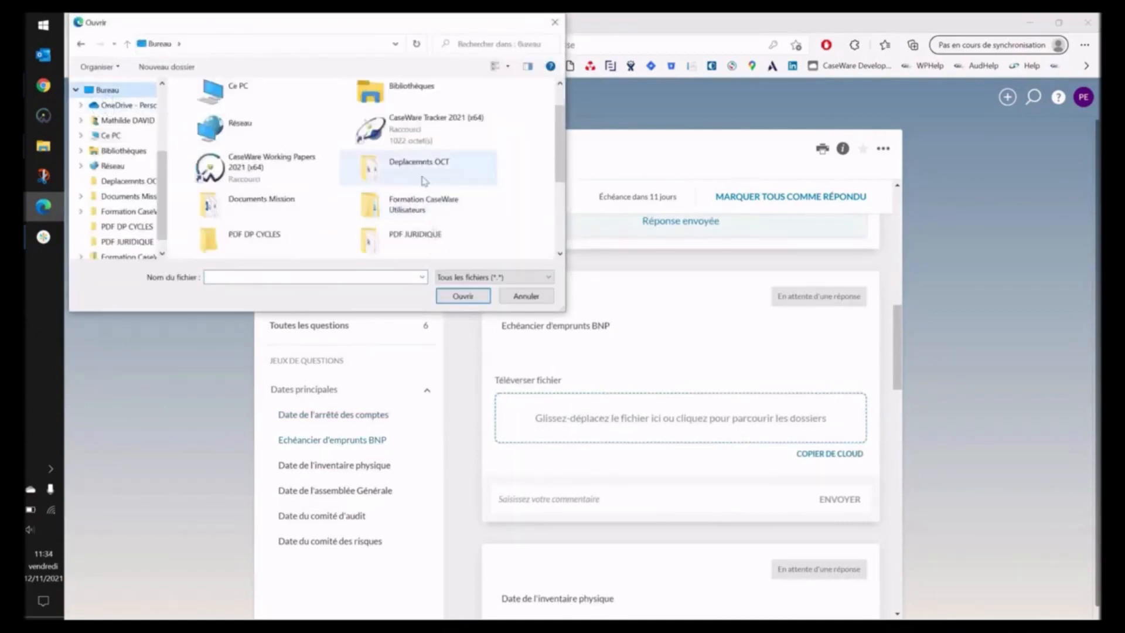
double_click(420, 206)
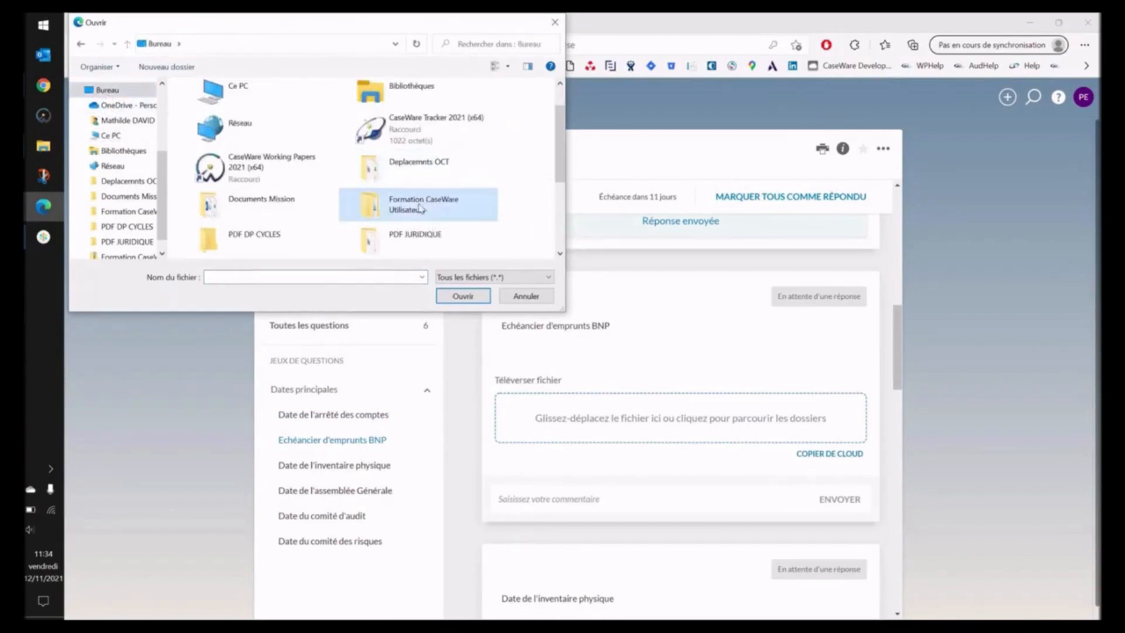
double_click(258, 105)
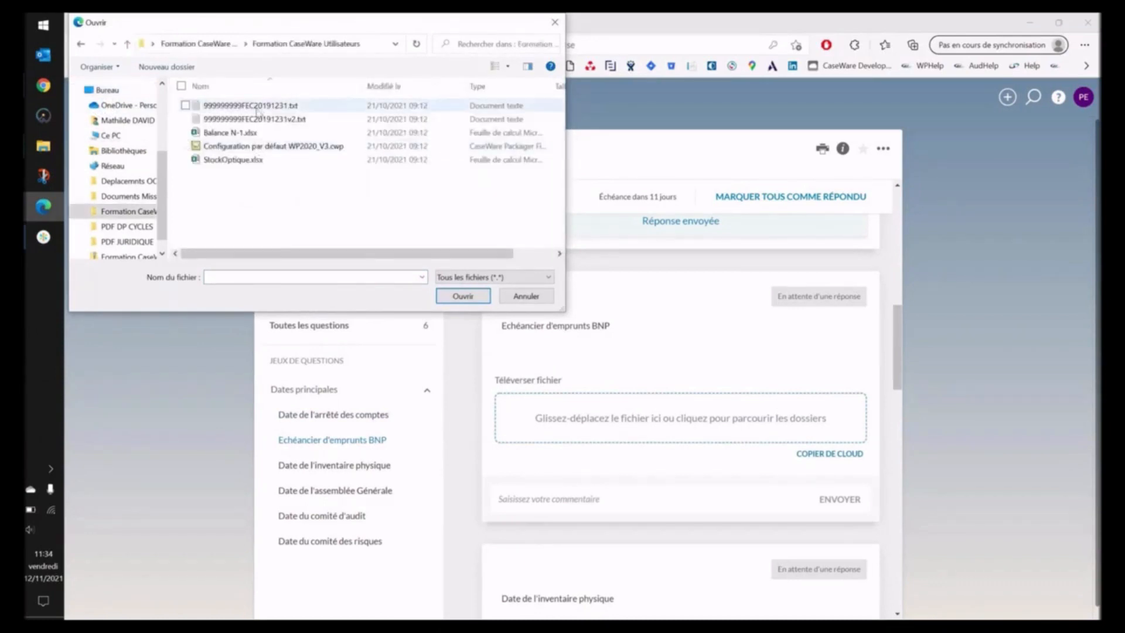
left_click(257, 160)
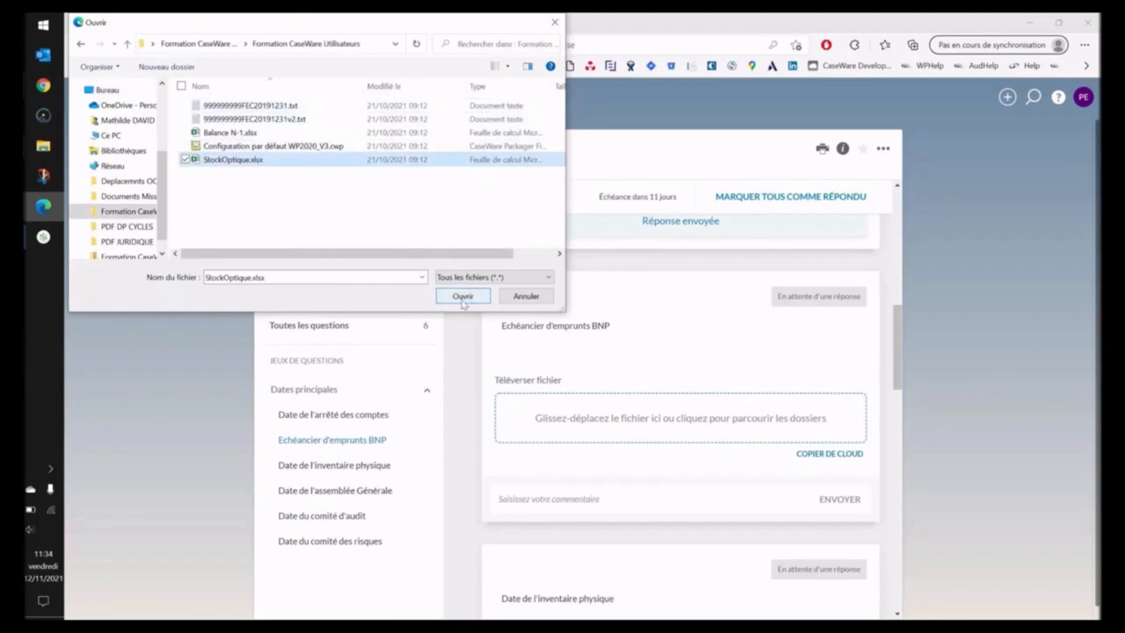
left_click(463, 296)
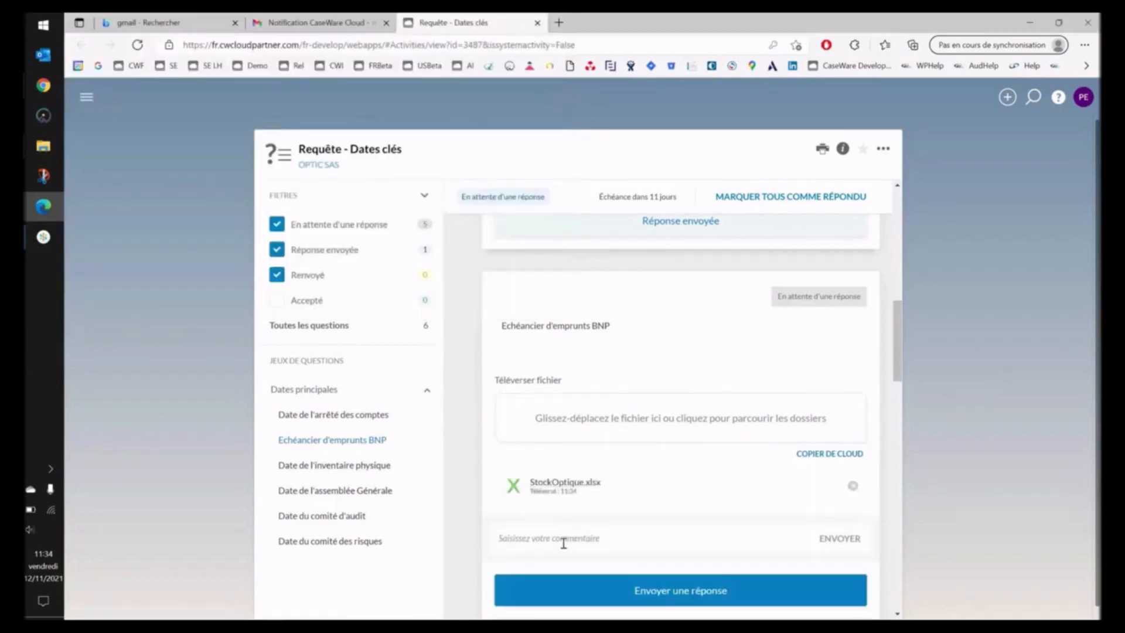
Post the comment "Il manque encore des infos sur le document" on the "Echéancier d'emprunts BNP" question and submit its response.
left_click(564, 543)
type("(l manque encore des infos sur le document")
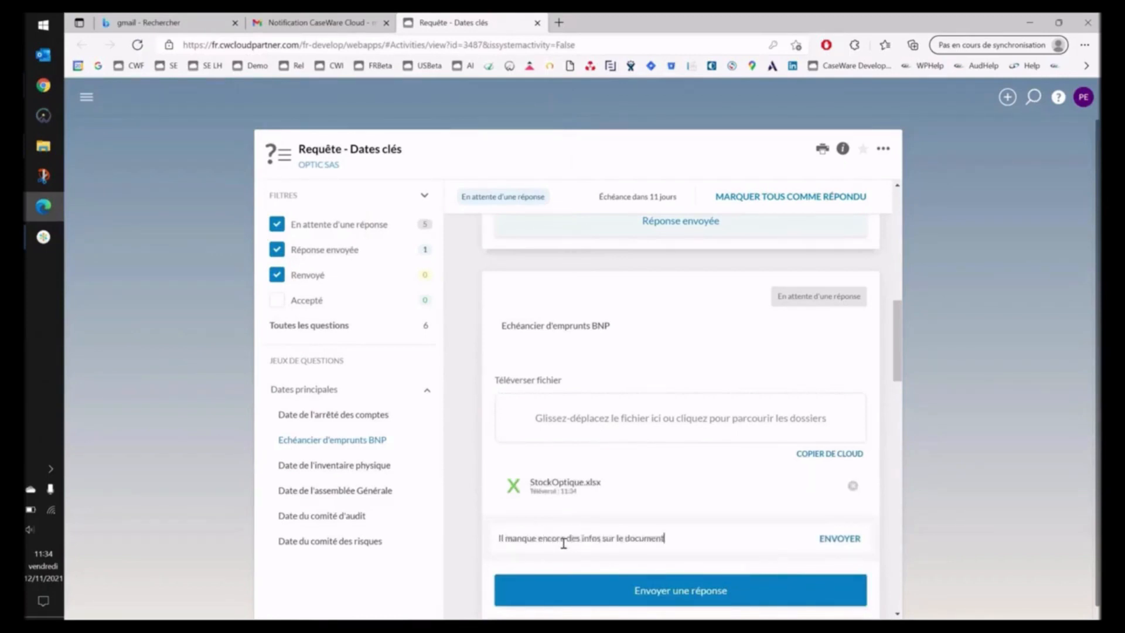
type("s")
key("BackSpace")
key("Return")
scroll(662, 542, "down", 2)
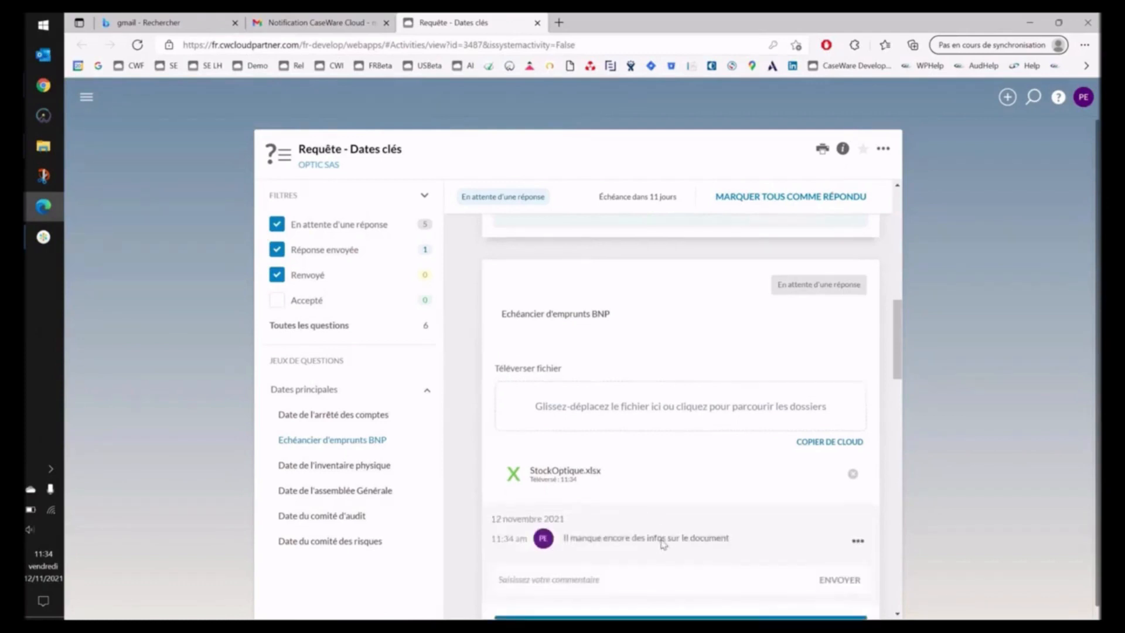
scroll(591, 419, "down", 1)
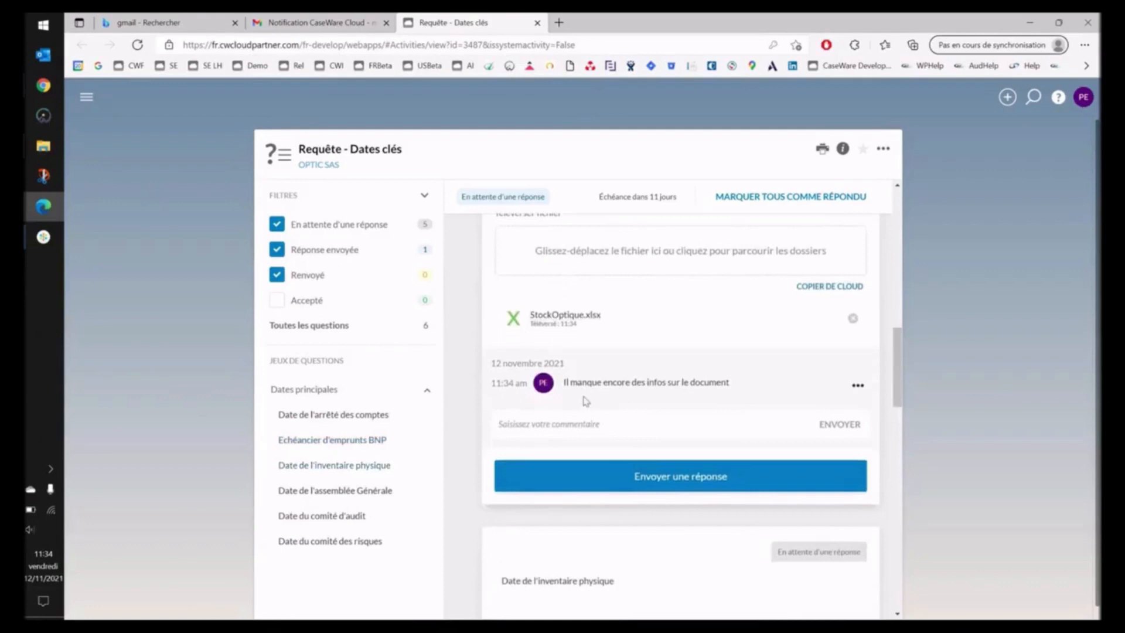
scroll(585, 401, "down", 1)
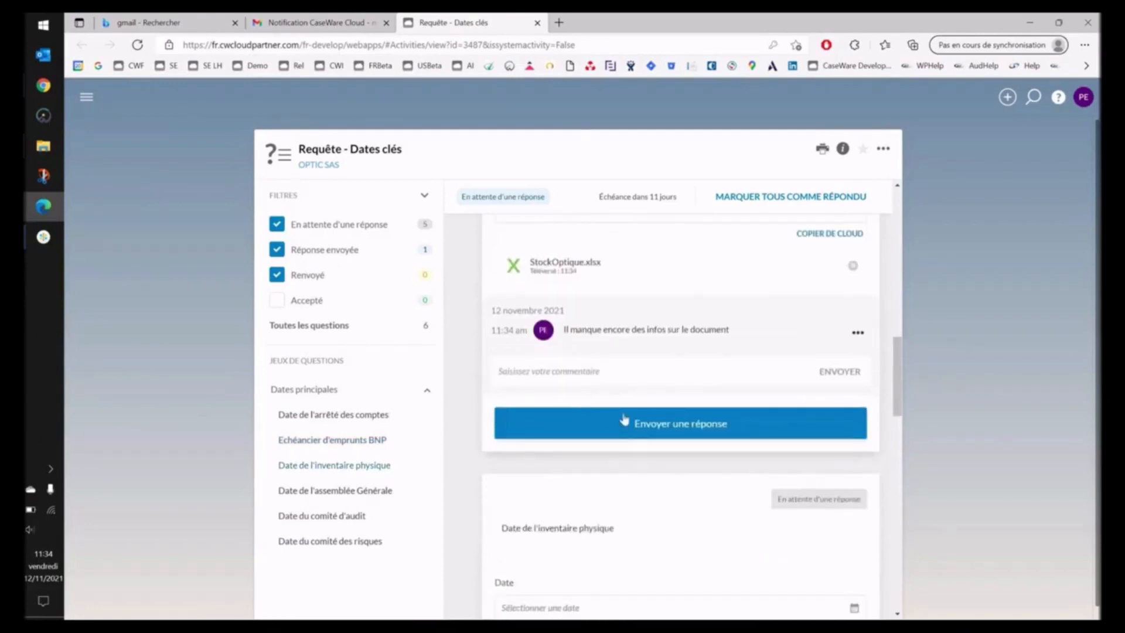
left_click(625, 422)
Answer "Date de l'inventaire physique" with 31 décembre 2021 and submit the response.
scroll(643, 428, "down", 3)
left_click(610, 319)
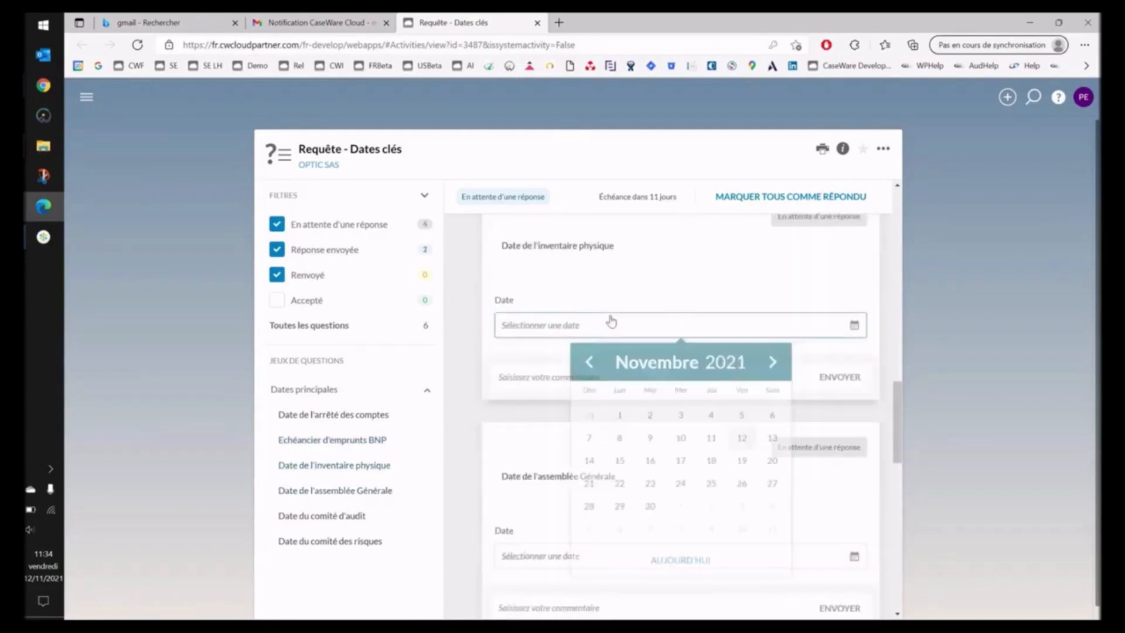
left_click(772, 362)
left_click(772, 362)
left_click(772, 362)
left_click(772, 362)
left_click(772, 362)
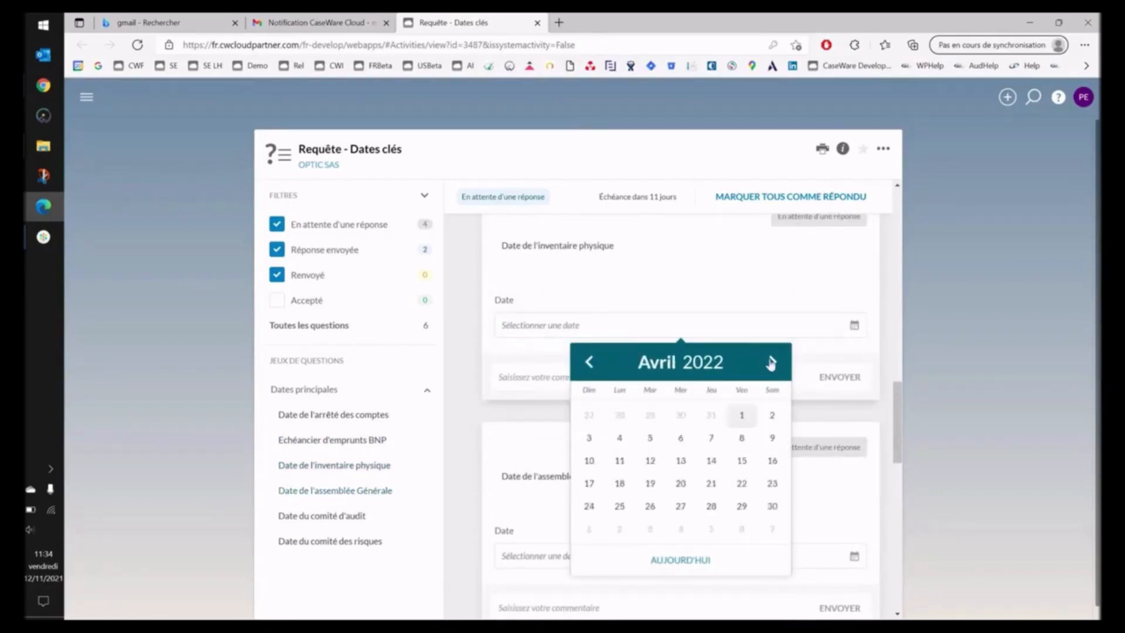
left_click(772, 362)
left_click(772, 361)
left_click(589, 363)
left_click(589, 363)
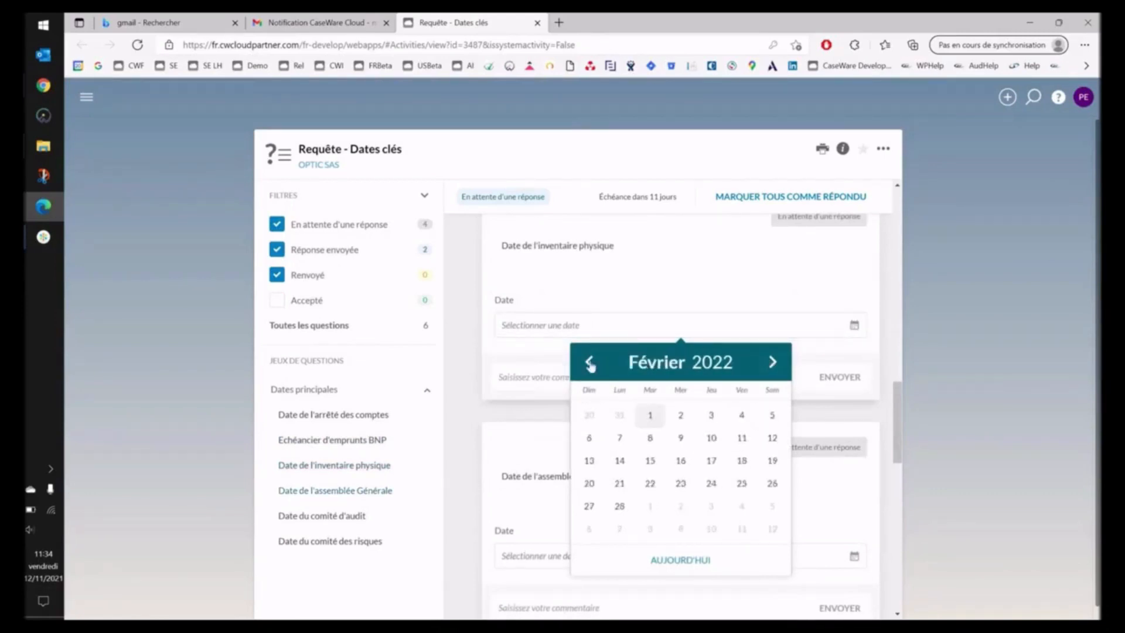
left_click(589, 363)
left_click(590, 363)
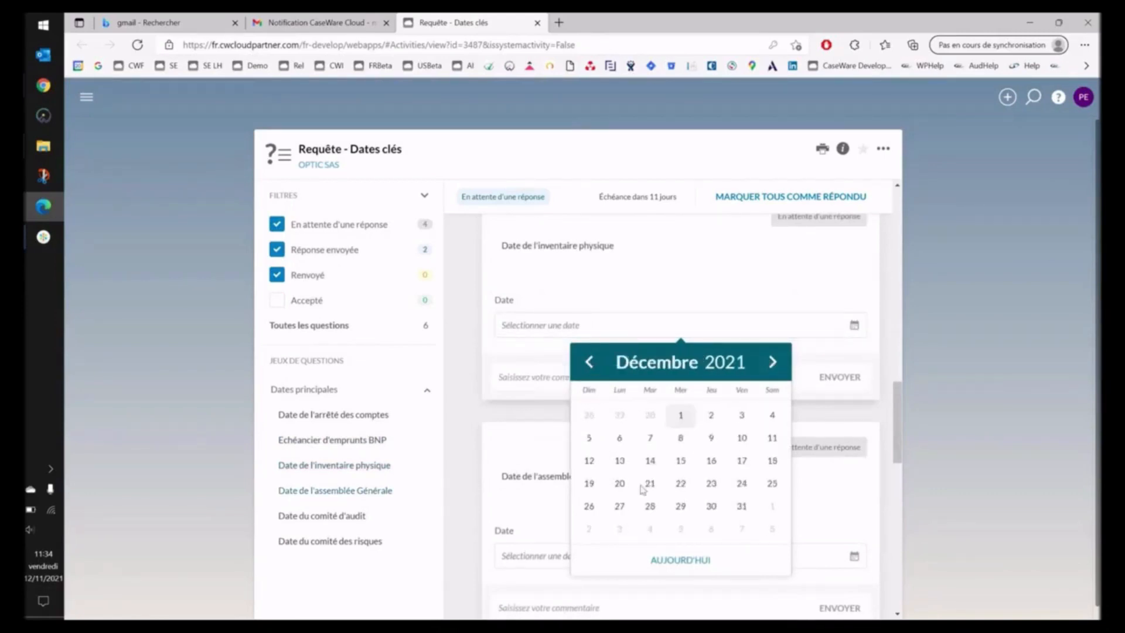
left_click(742, 507)
left_click(746, 428)
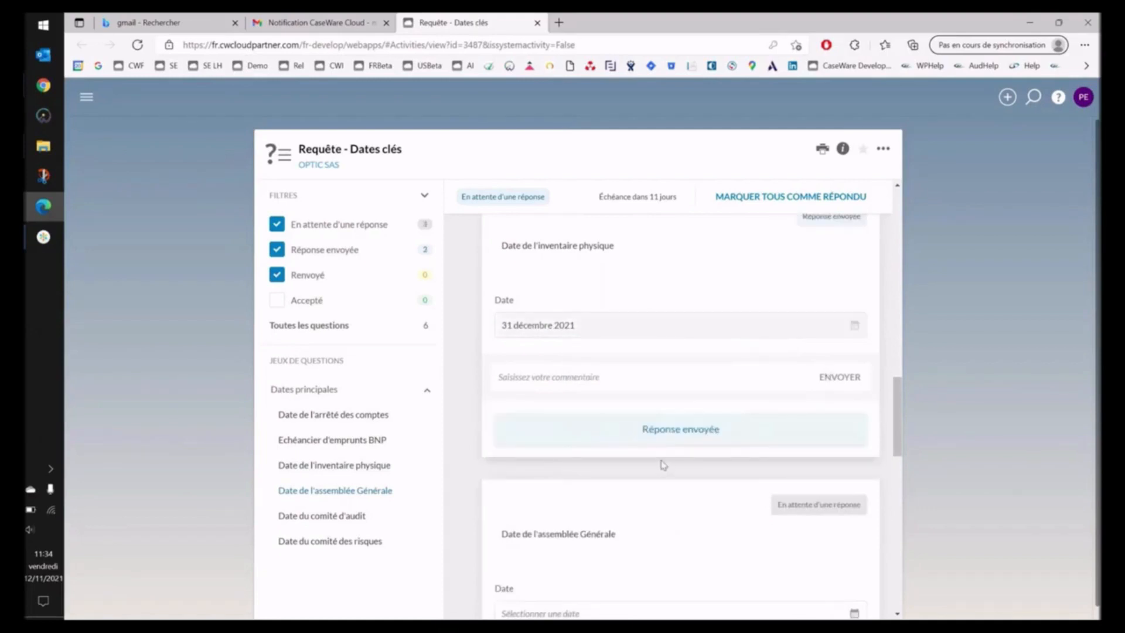
Look back over the request's instructions and answers, and mark all questions of the "Dates clés" request as answered.
scroll(662, 464, "up", 5)
scroll(661, 465, "up", 5)
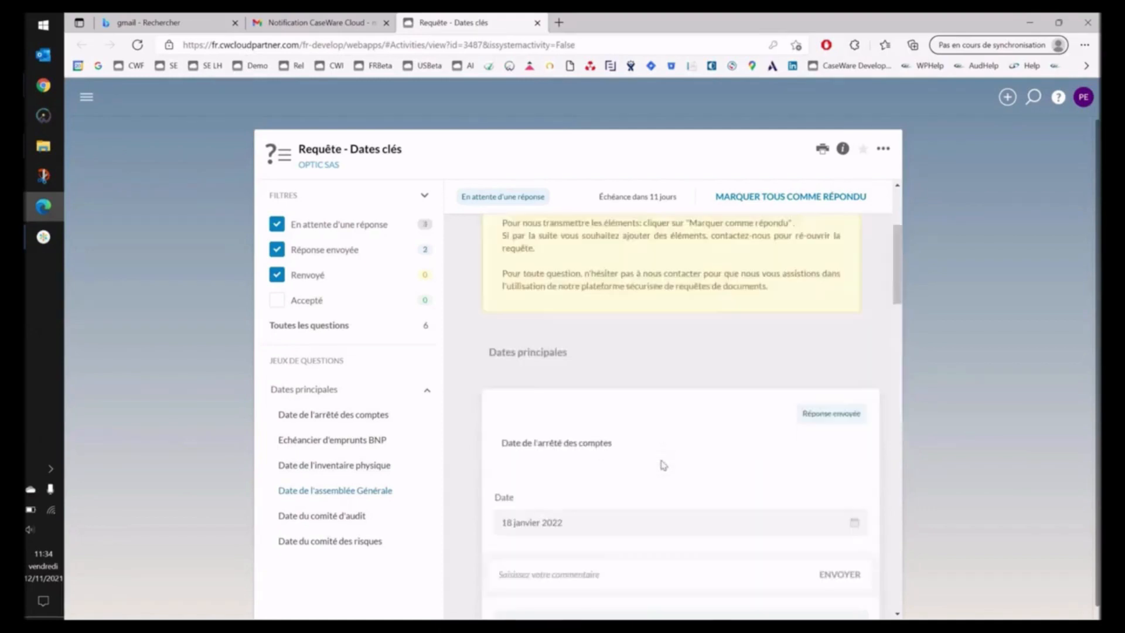
scroll(662, 464, "down", 3)
scroll(662, 465, "up", 1)
scroll(661, 464, "up", 4)
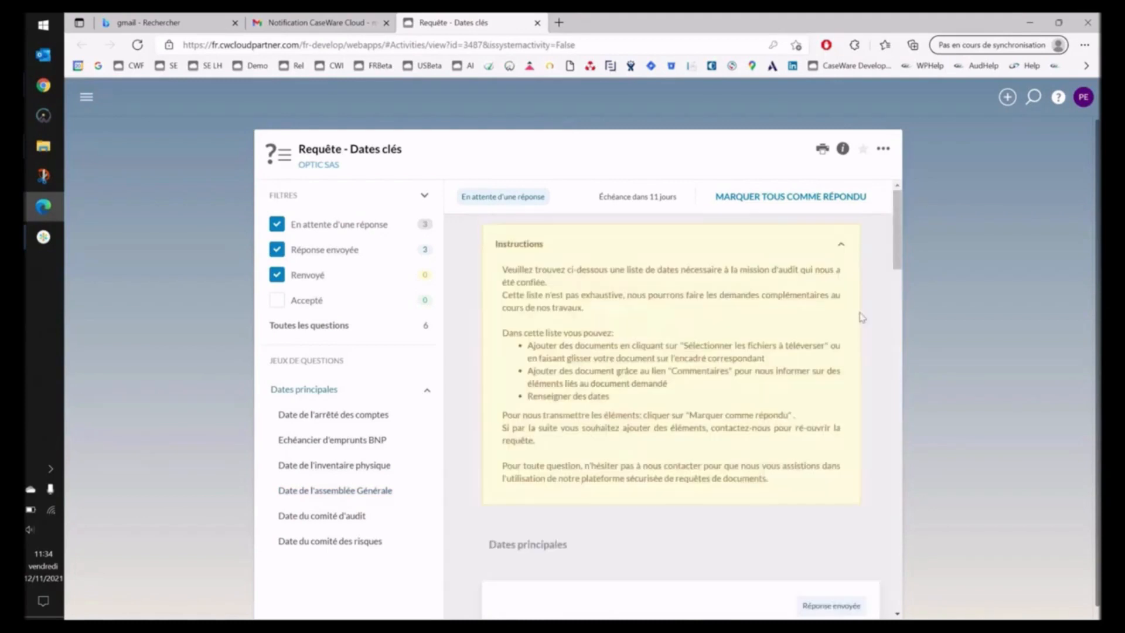
scroll(593, 447, "down", 6)
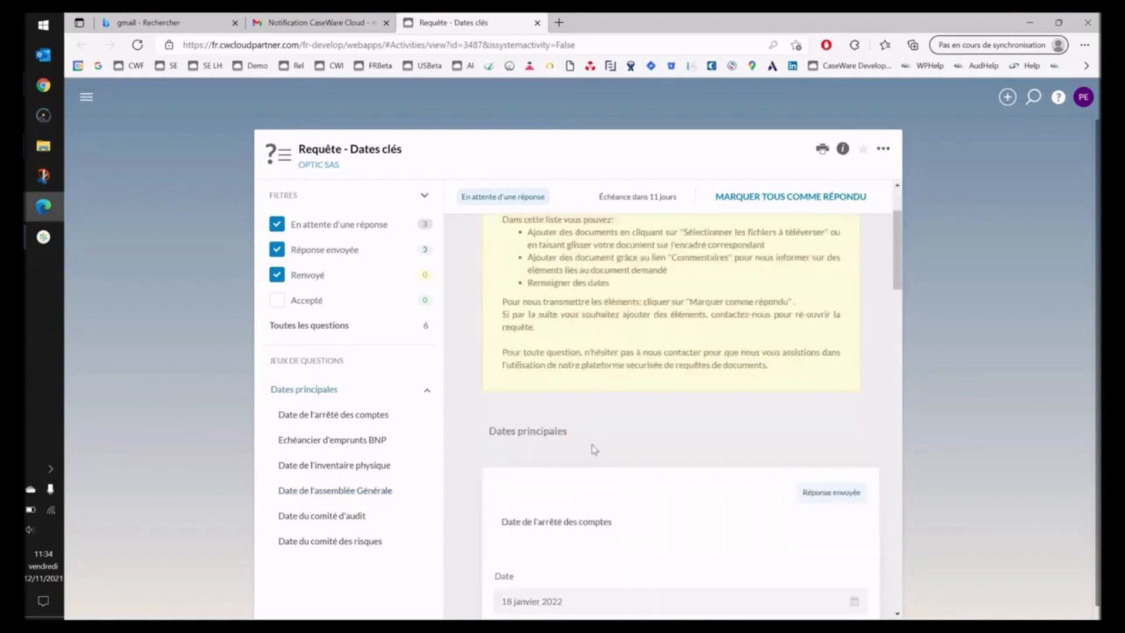
scroll(593, 447, "up", 6)
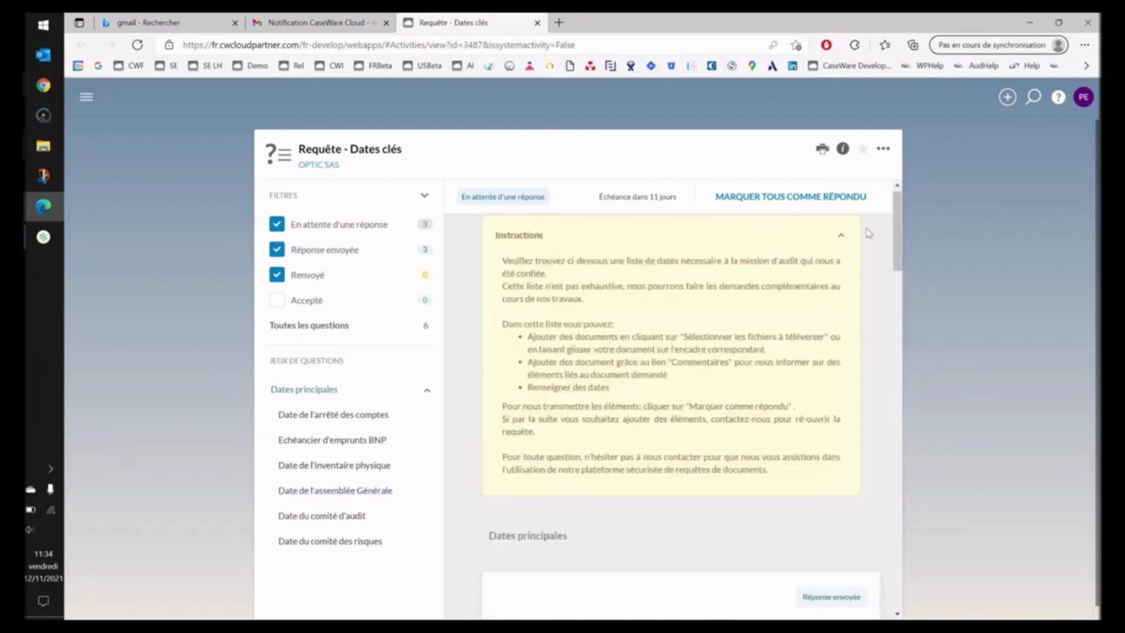
left_click(806, 200)
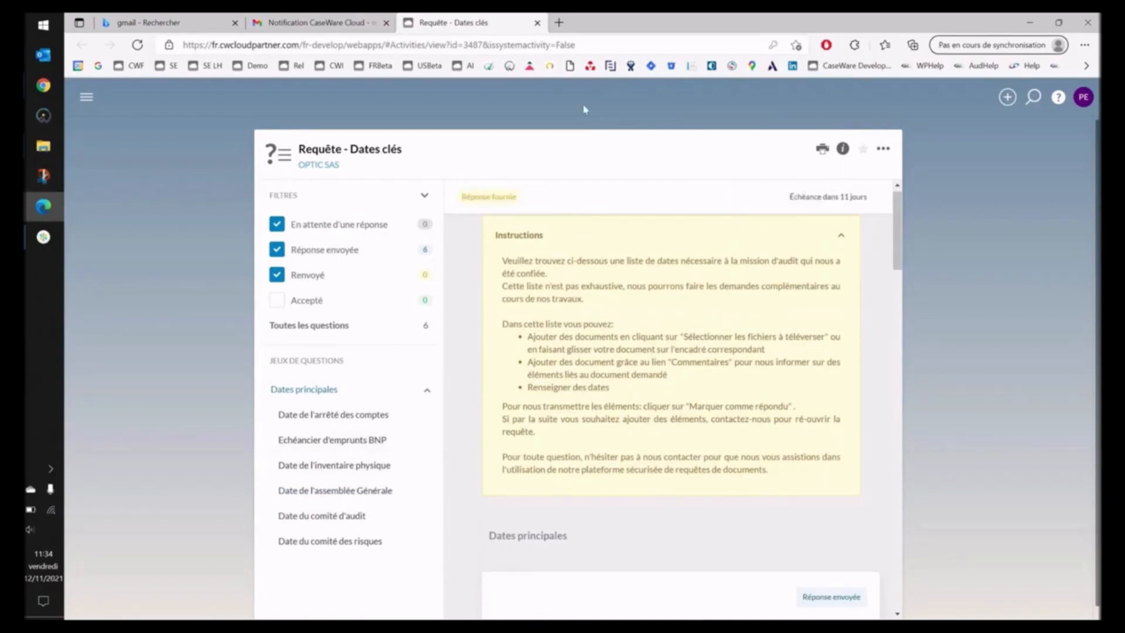
Minimise Edge to return to the auditor's request in Chrome, and review the client's answers to the first two questions.
left_click(1030, 26)
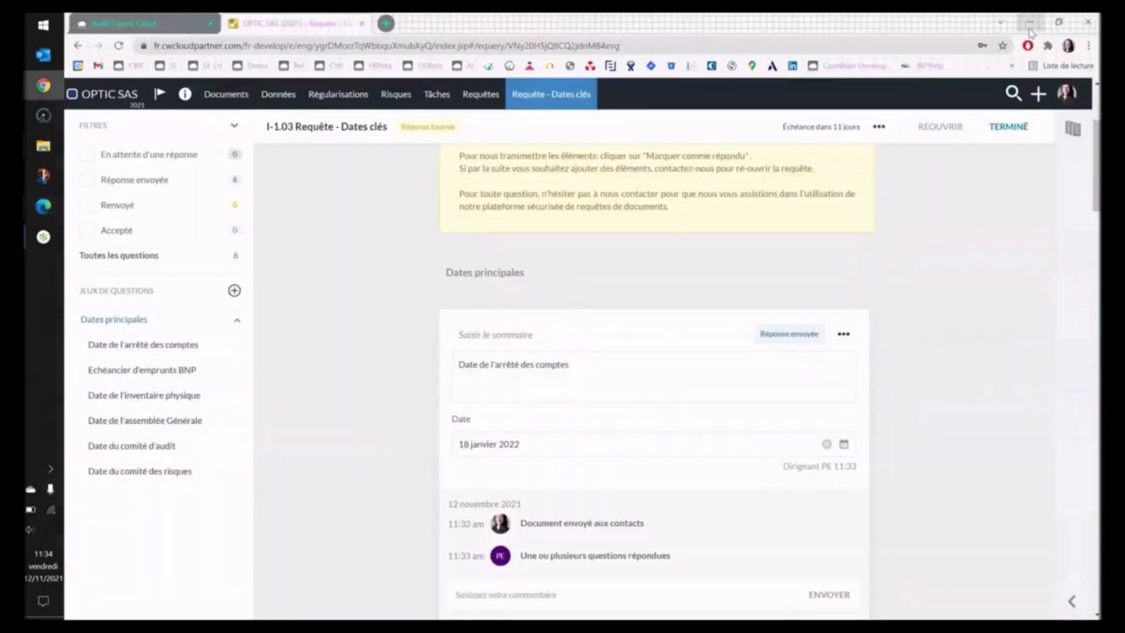
scroll(821, 390, "down", 1)
scroll(704, 430, "down", 2)
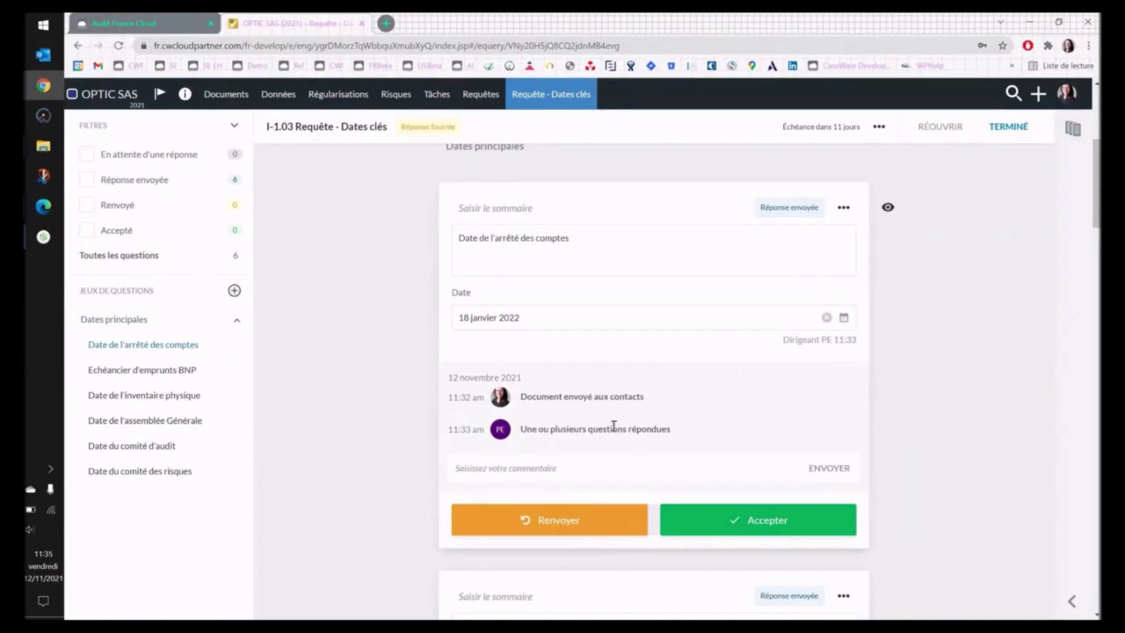
scroll(614, 426, "down", 1)
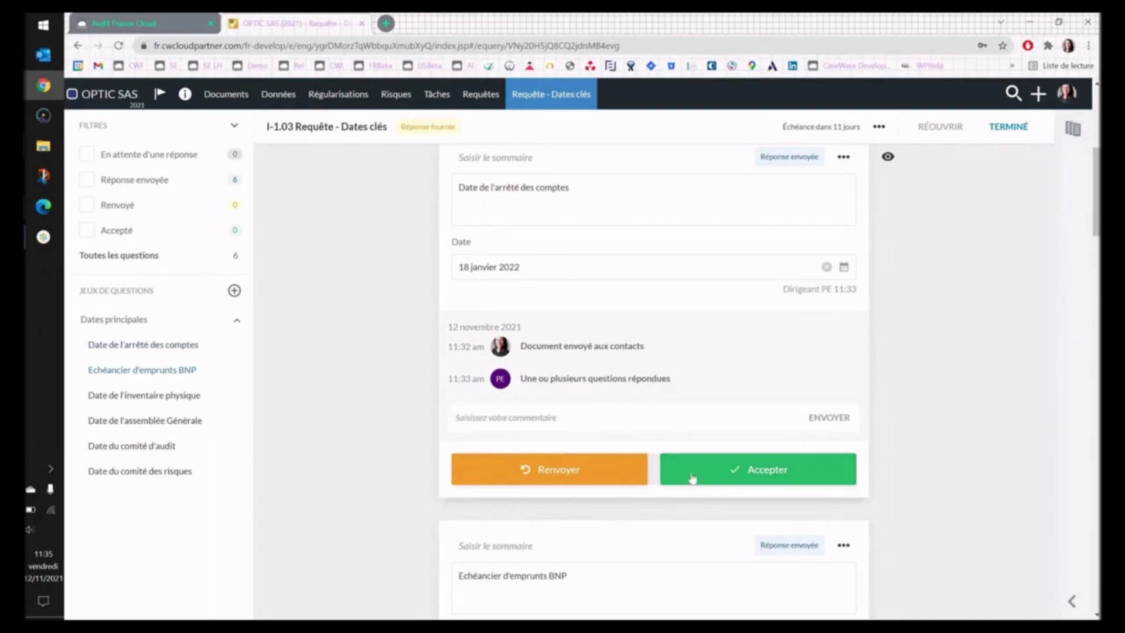
scroll(692, 477, "down", 7)
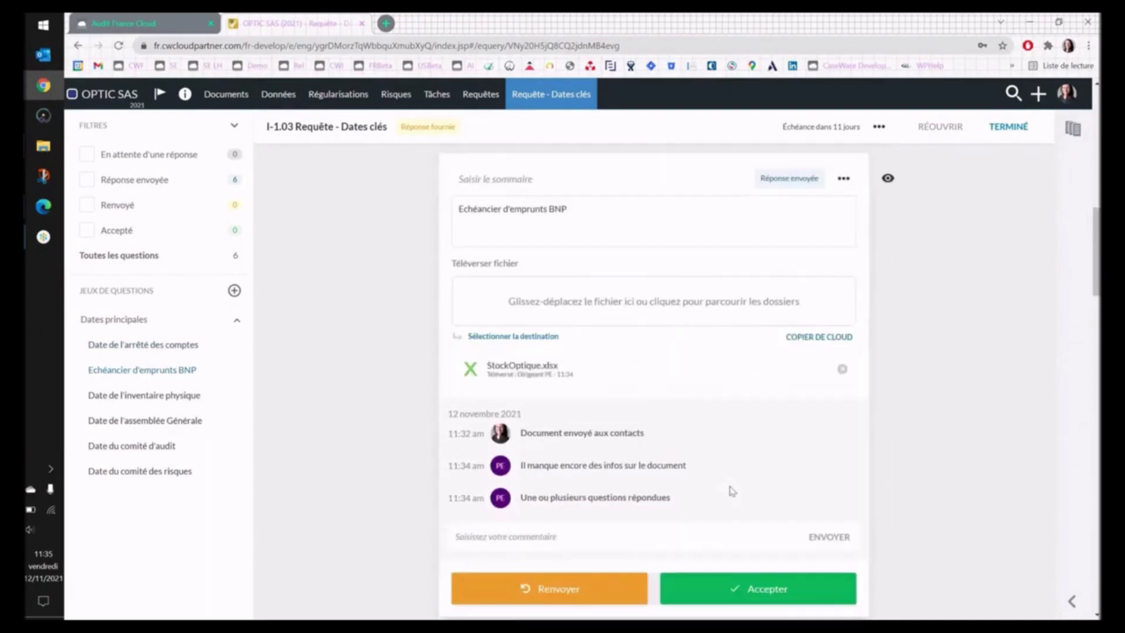
Reply to the client with the comment "Ok parfait merci" on the "Echéancier d'emprunts BNP" question.
scroll(732, 491, "down", 4)
left_click(556, 326)
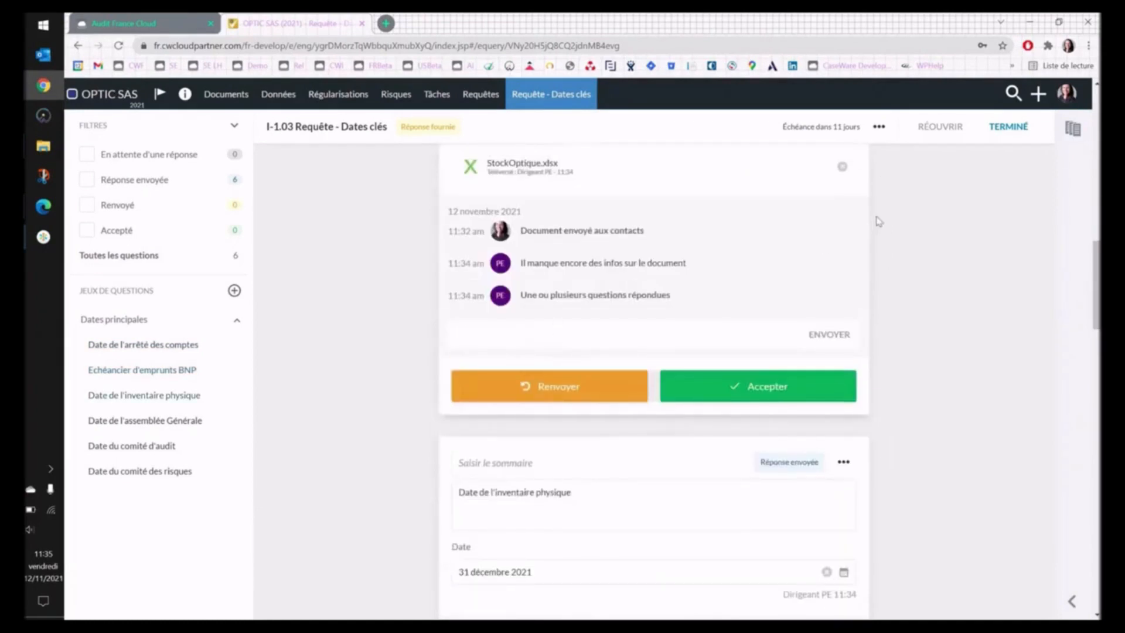
left_click(483, 333)
type("Ok m")
type("arfait merci")
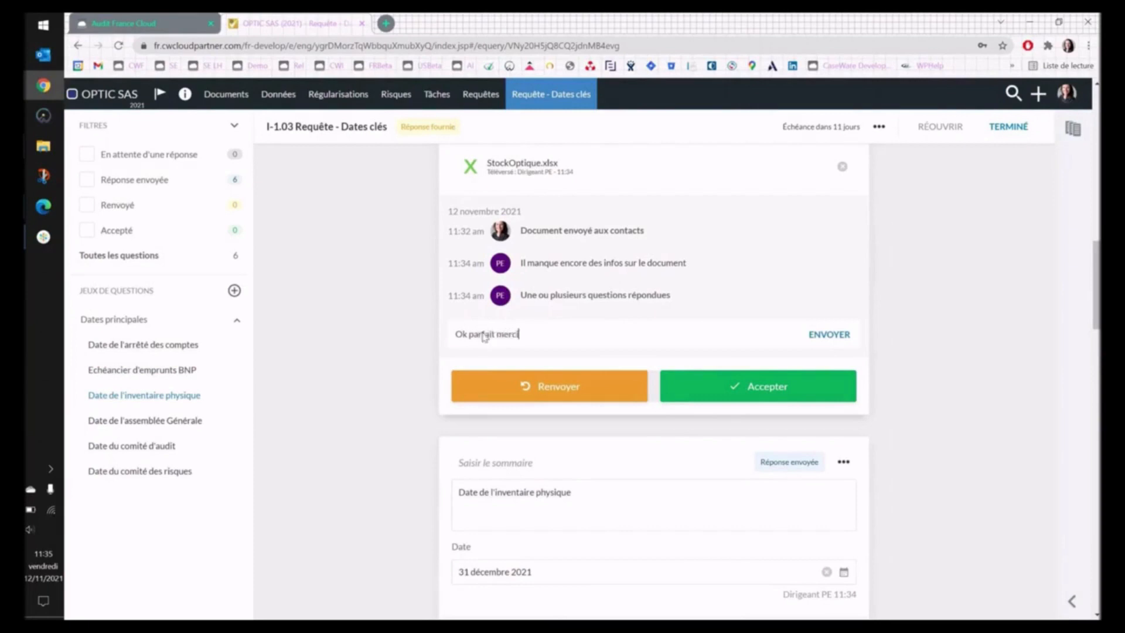
key("Return")
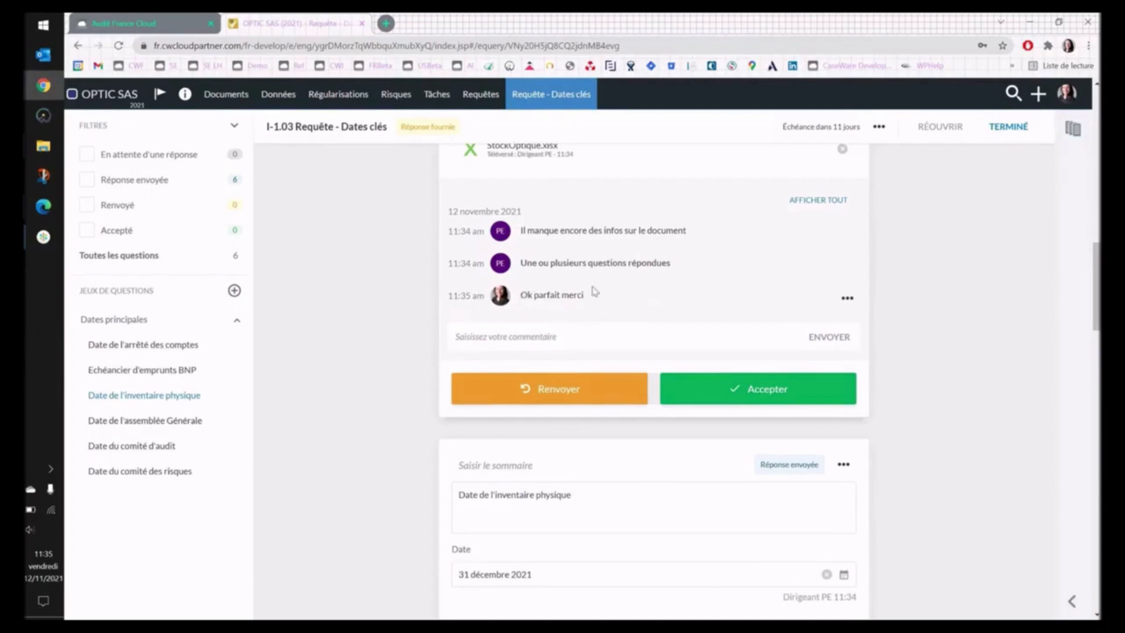
Examine the comment exchange on "Echéancier d'emprunts BNP" and the client's answer to "Date de l'inventaire physique".
scroll(592, 294, "up", 1)
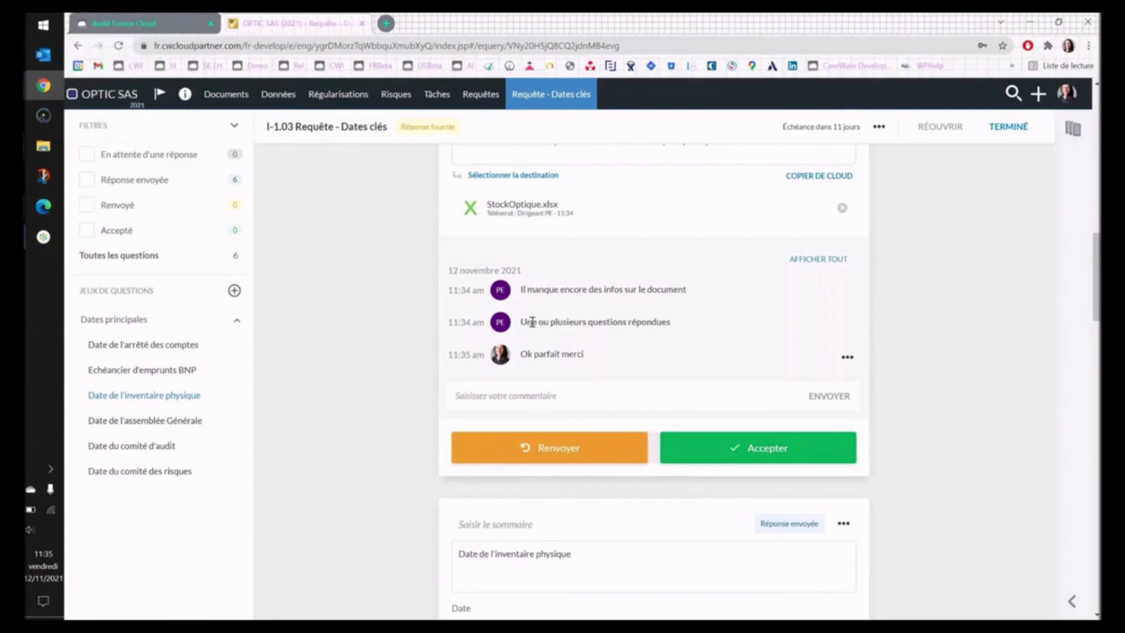
triple_click(531, 291)
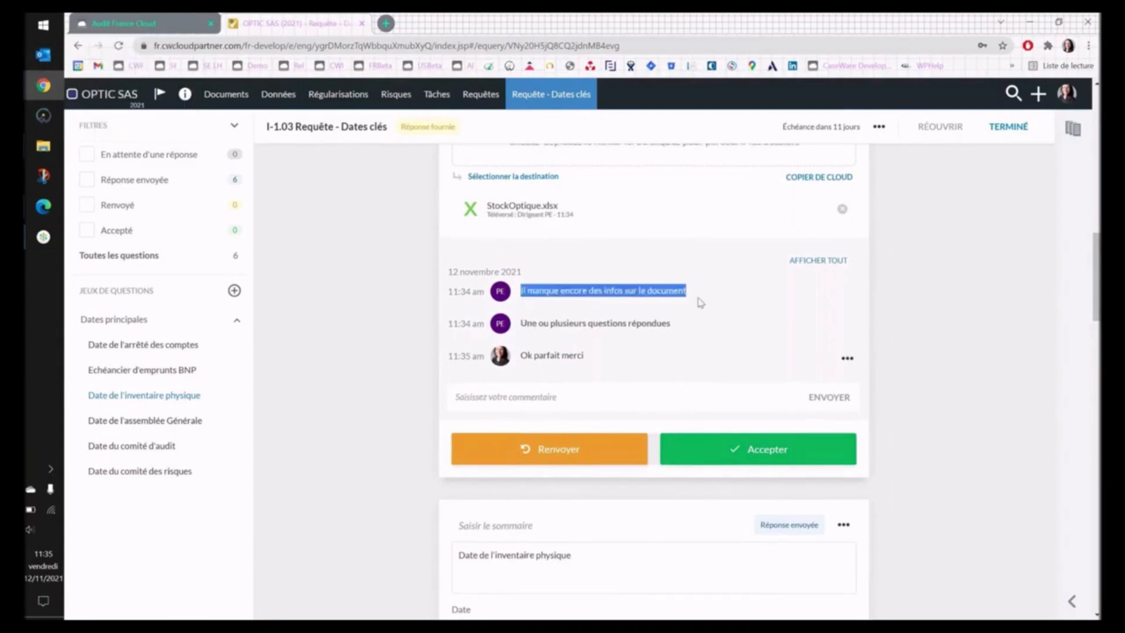
scroll(700, 302, "down", 1)
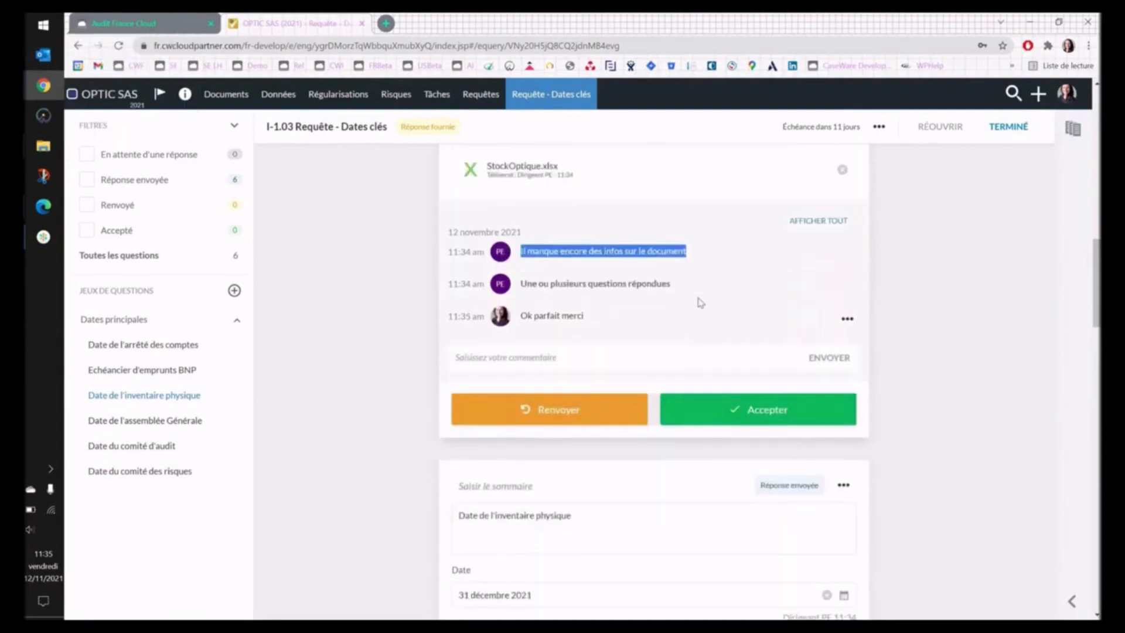
scroll(700, 302, "down", 1)
scroll(701, 302, "up", 3)
scroll(700, 302, "up", 10)
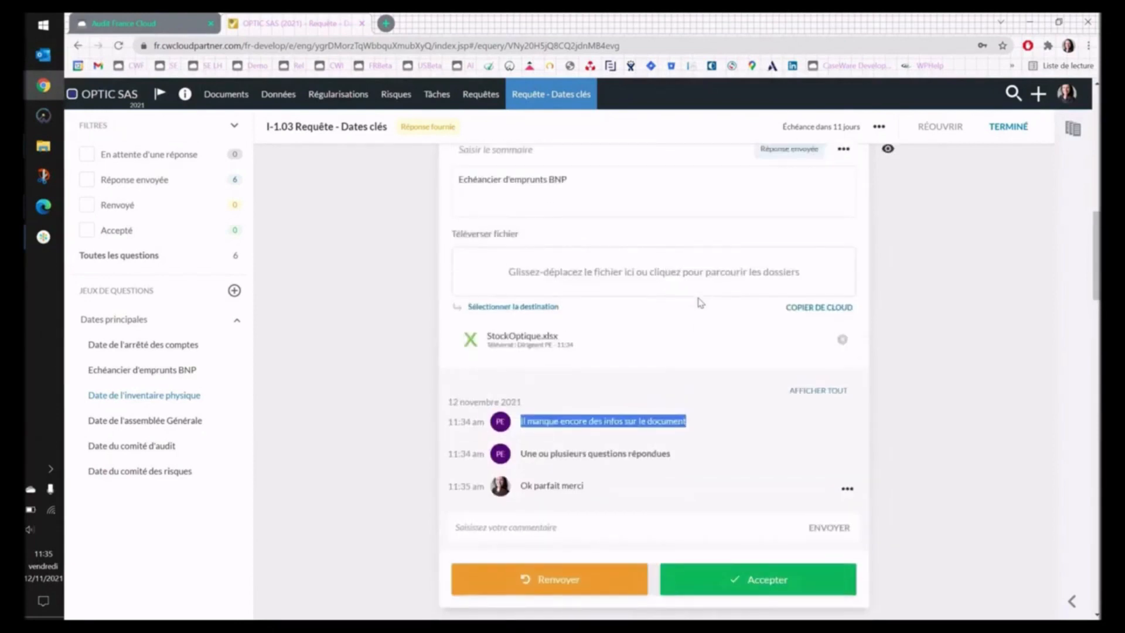
scroll(700, 303, "down", 10)
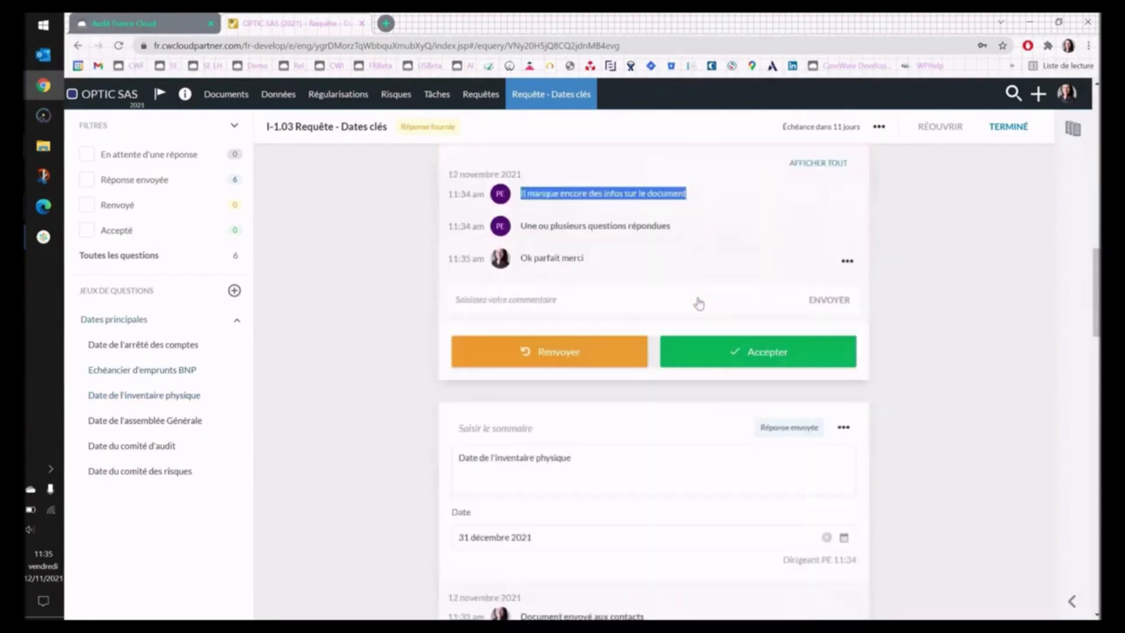
left_click(739, 373)
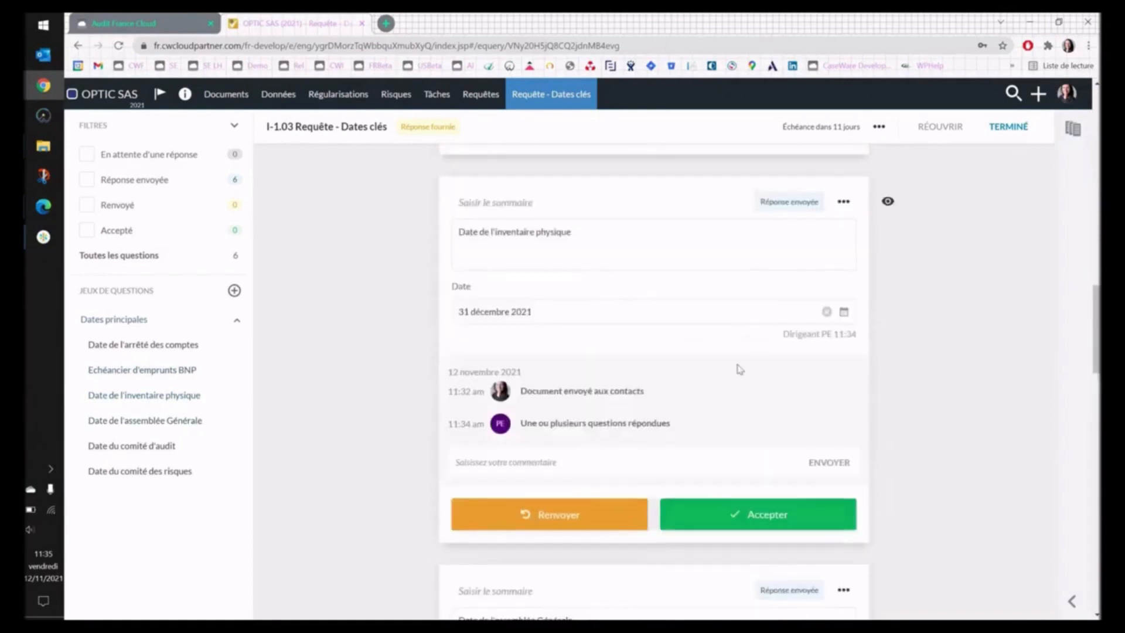
scroll(740, 369, "up", 10)
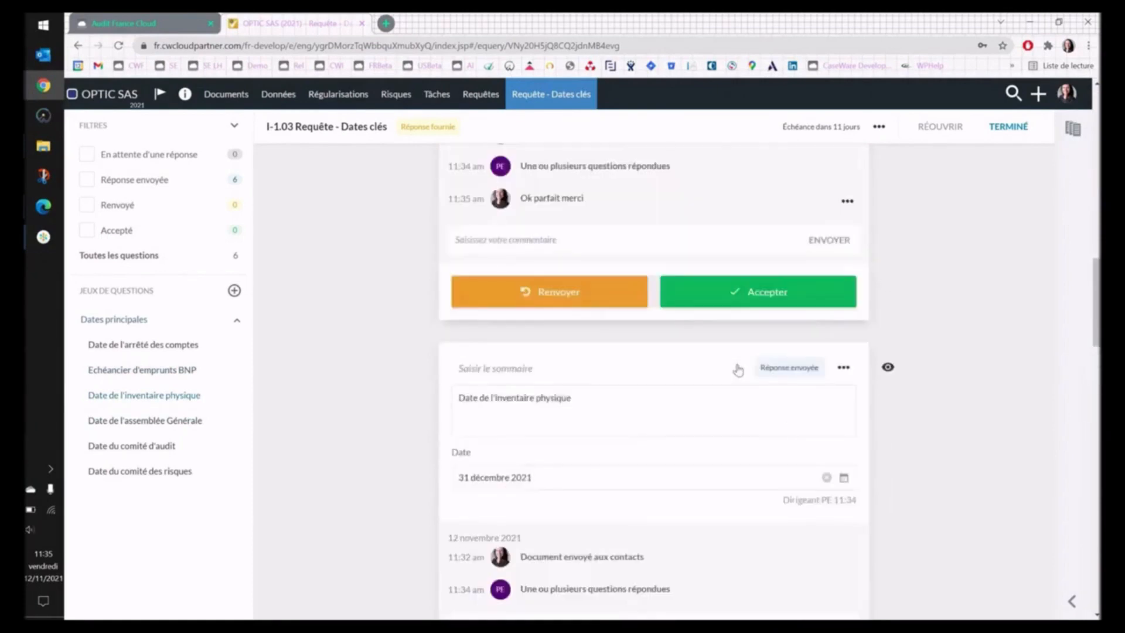
Complete the "Dates clés" request as finished, confirming that it gets locked definitively.
scroll(738, 370, "down", 7)
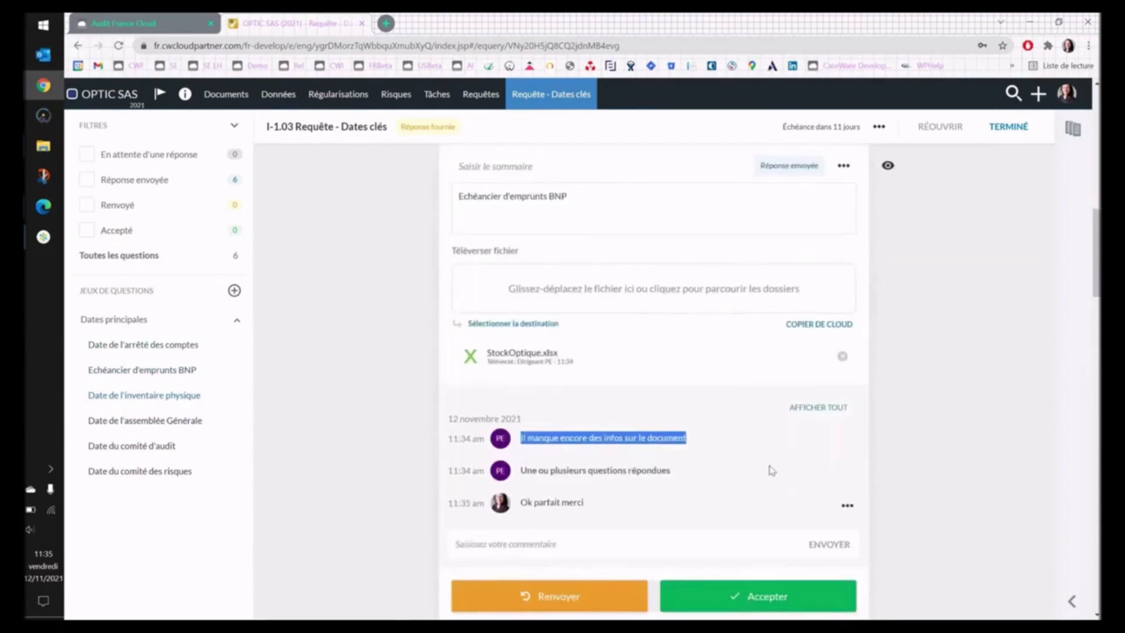
scroll(769, 467, "down", 2)
scroll(768, 467, "up", 10)
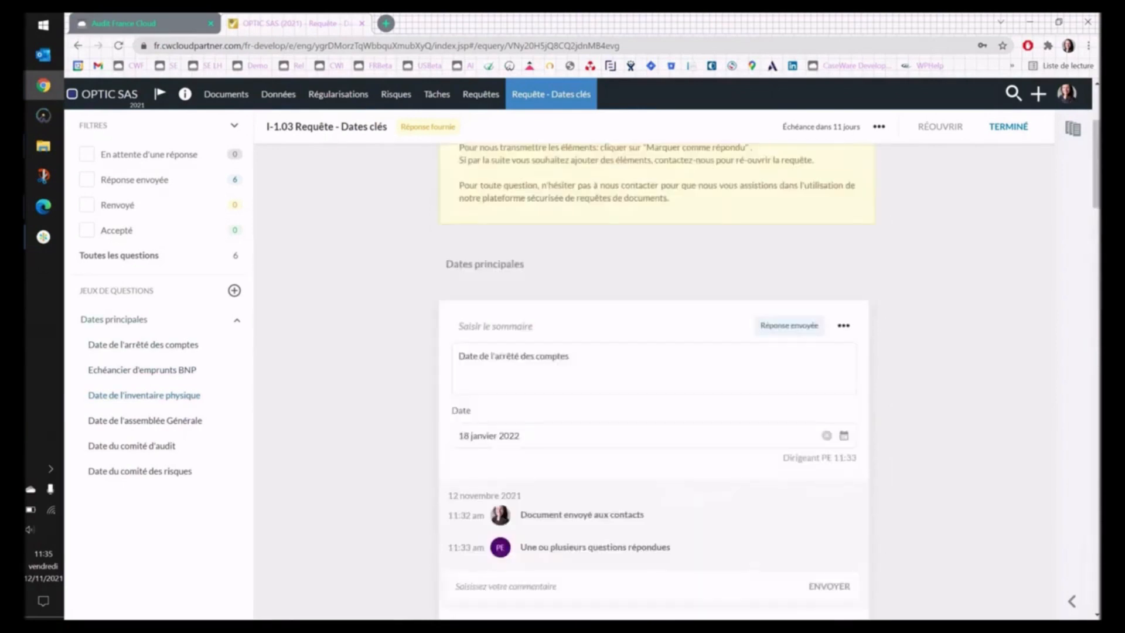
left_click(1004, 134)
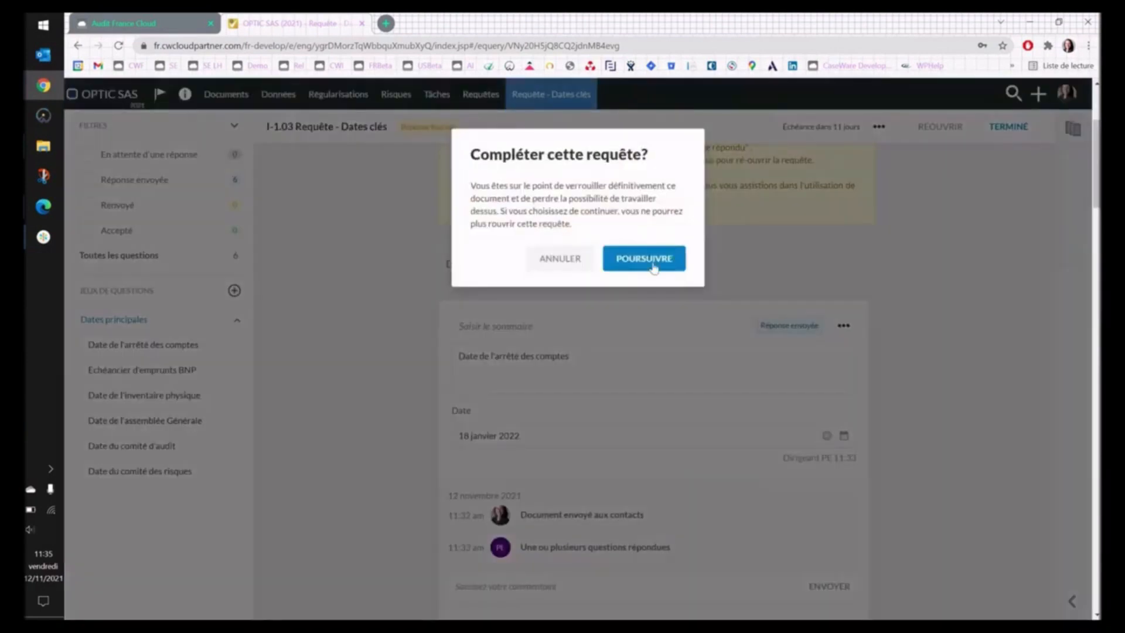
left_click(654, 266)
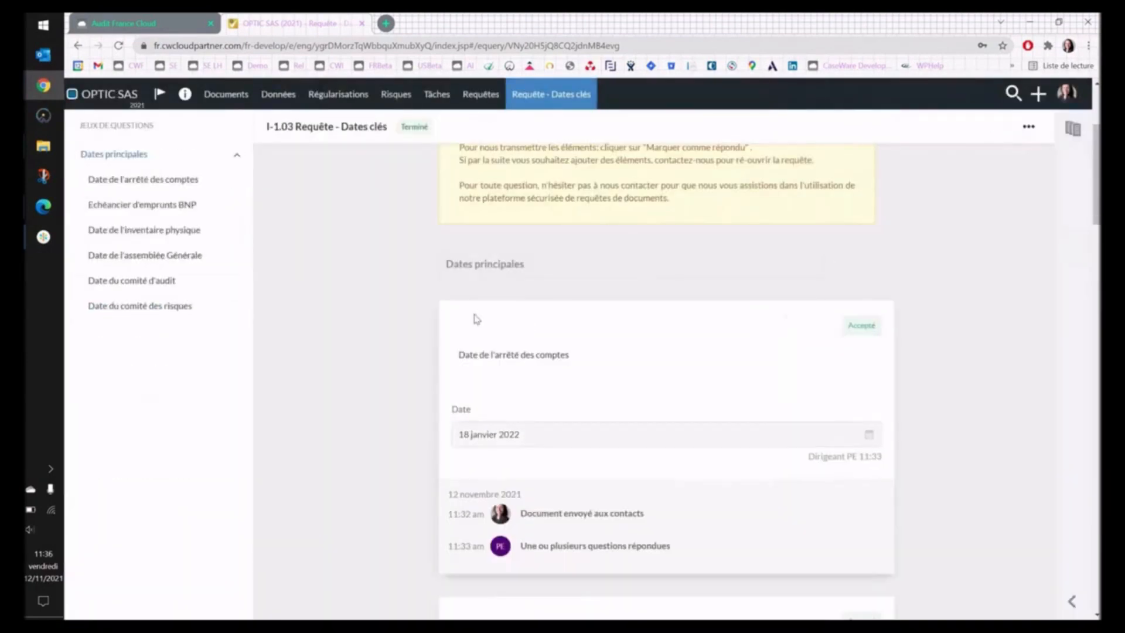
Move the uncategorised document StockOptique to III-C.2.Pièces under III-C. Stocks in the III-TRAVAUX phase of the engagement's documents.
left_click(205, 100)
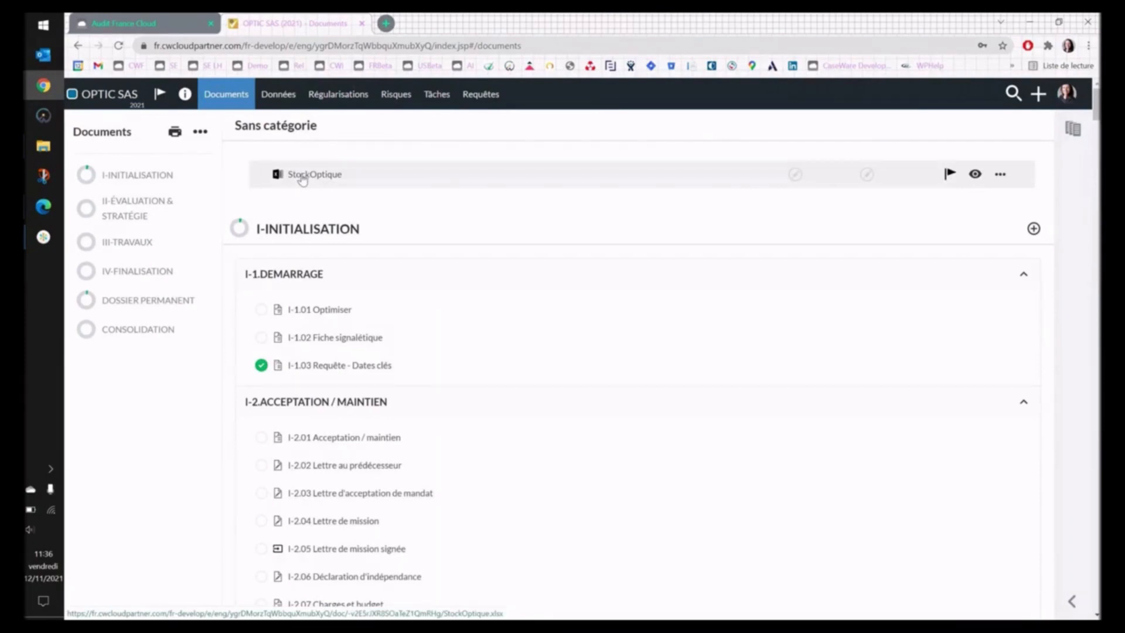
left_click(1001, 176)
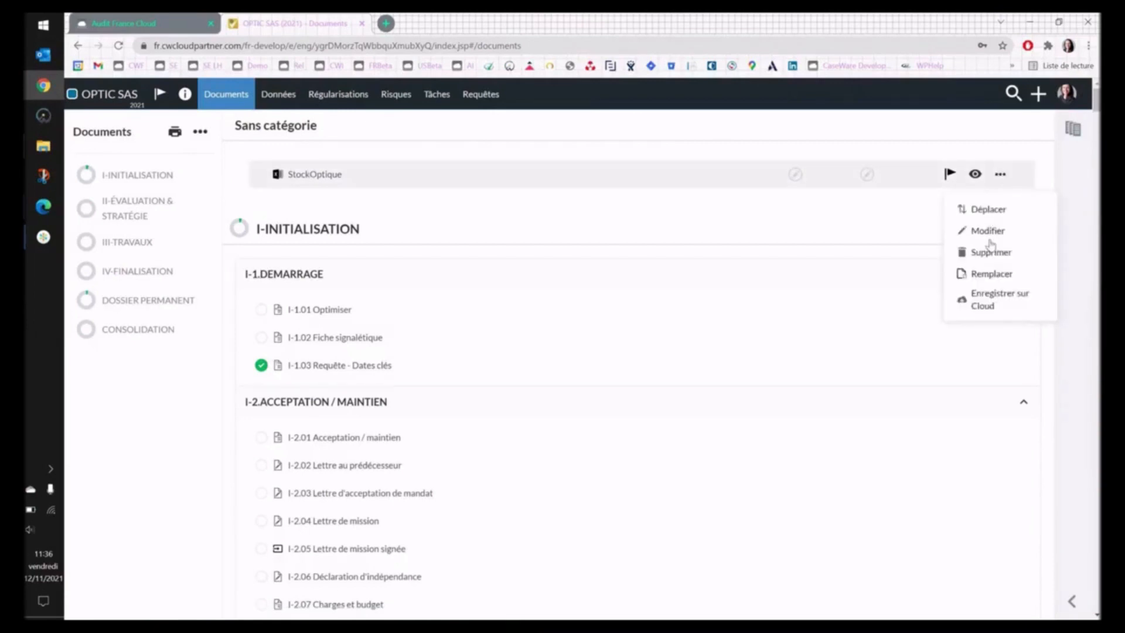
left_click(988, 210)
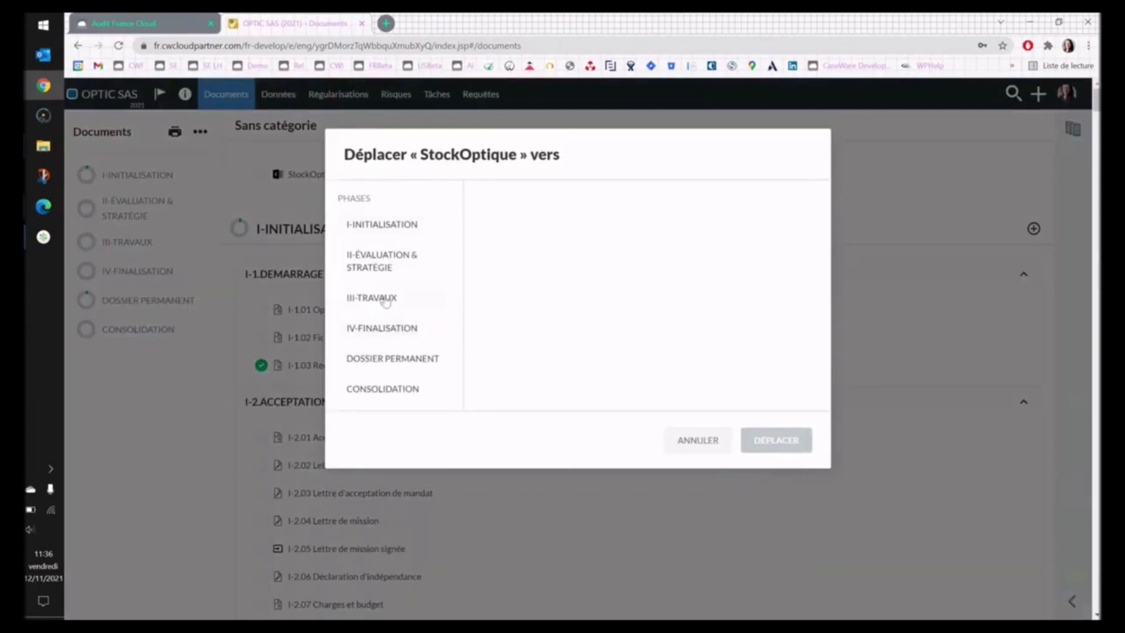
left_click(385, 300)
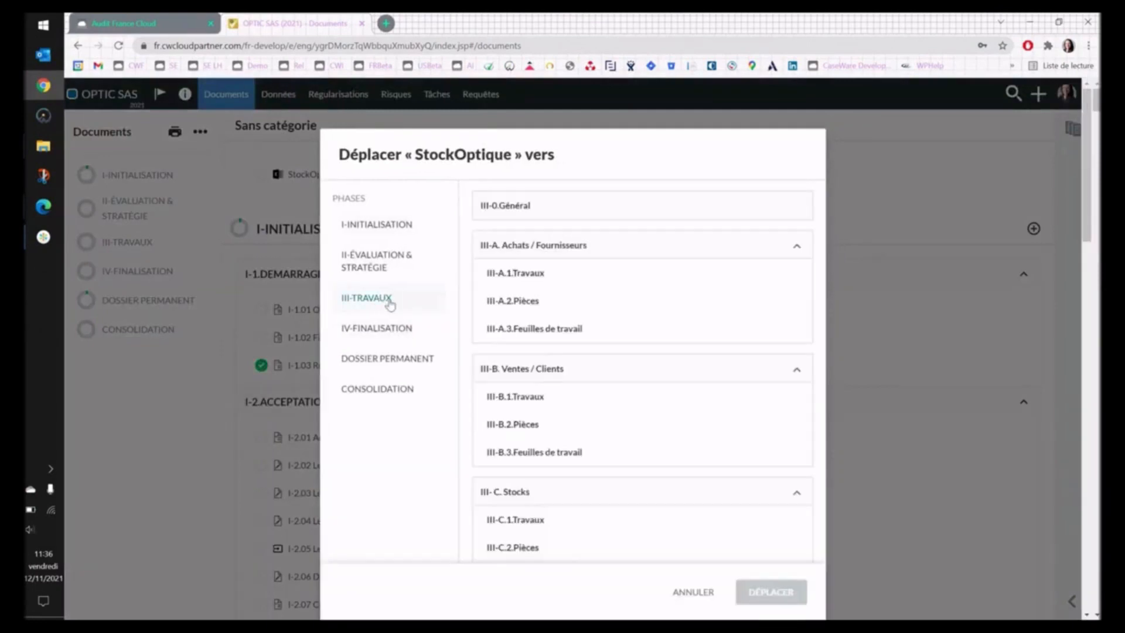
scroll(571, 434, "down", 2)
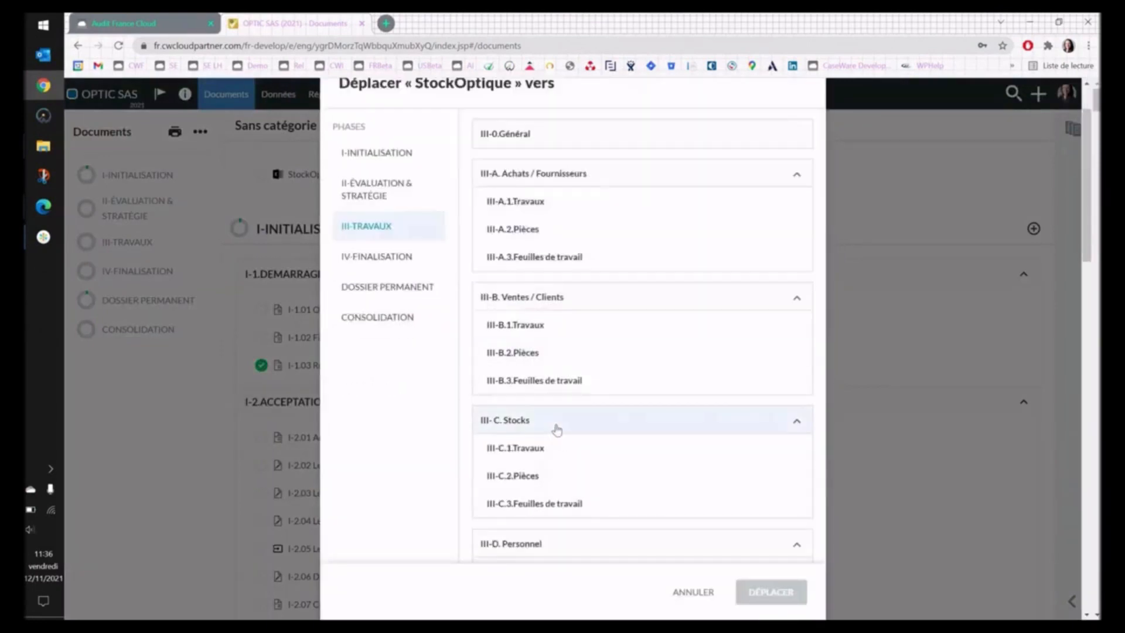
scroll(557, 430, "down", 4)
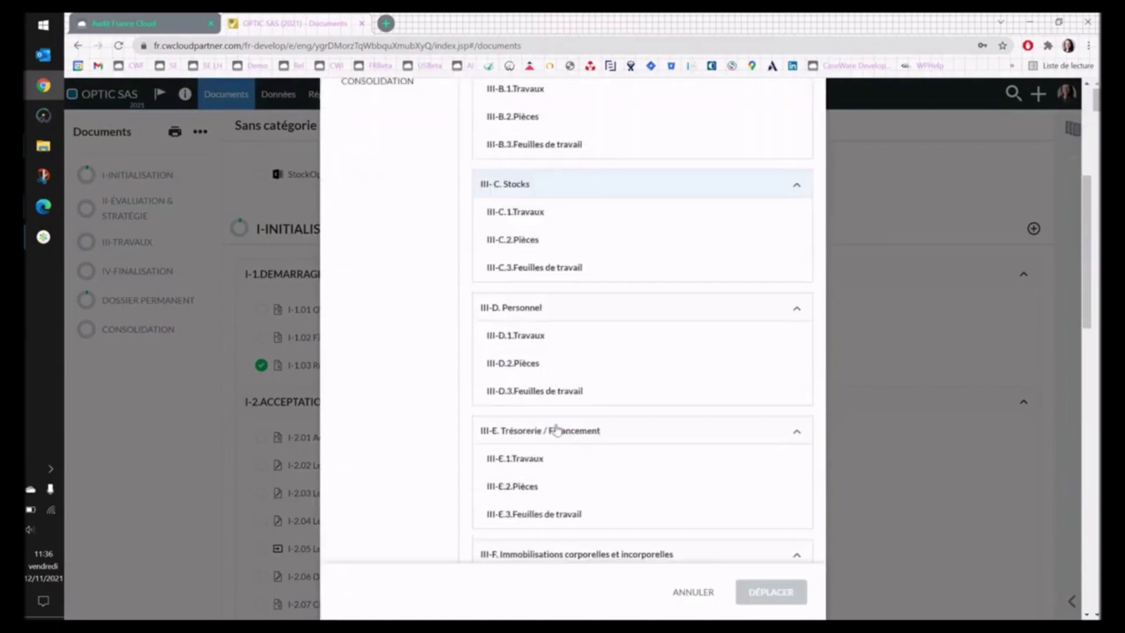
left_click(532, 251)
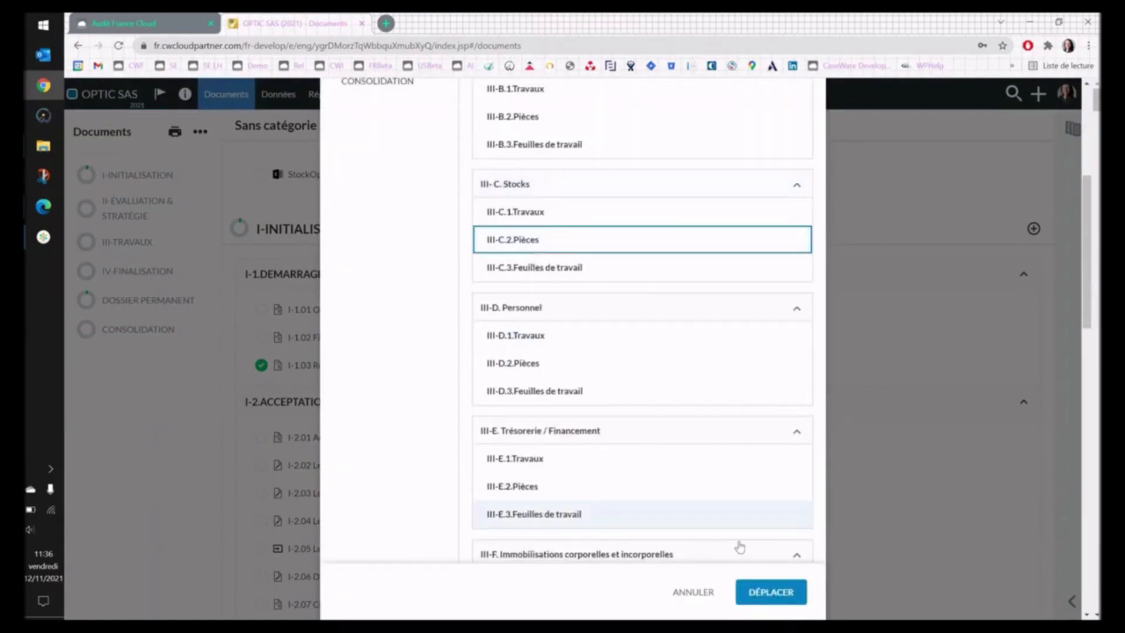
left_click(748, 594)
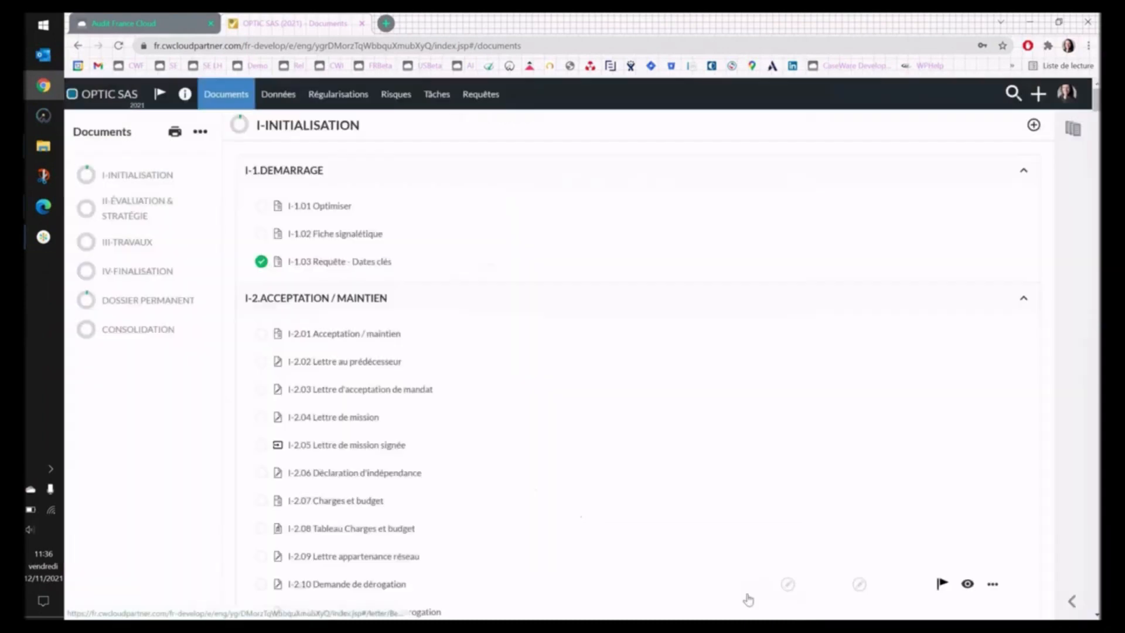
Open I-1.02 Fiche signalétique and check the client's request answer under "Date de l'arrêté des comptes" in the DATES CLES section.
left_click(326, 234)
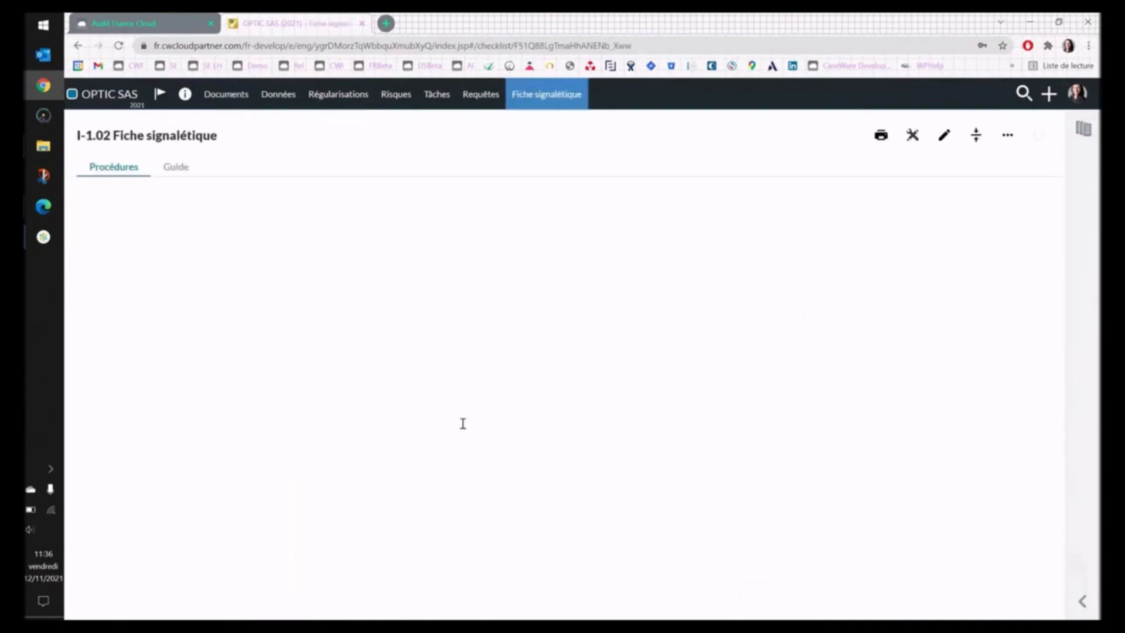
scroll(462, 423, "down", 8)
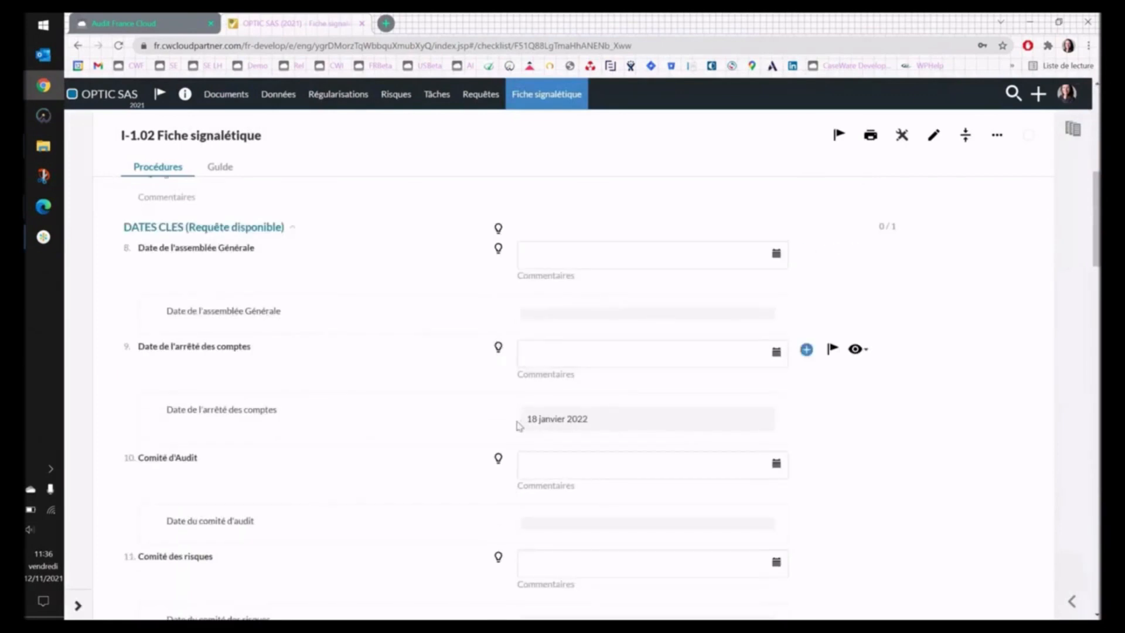
left_click_drag(587, 419, 532, 421)
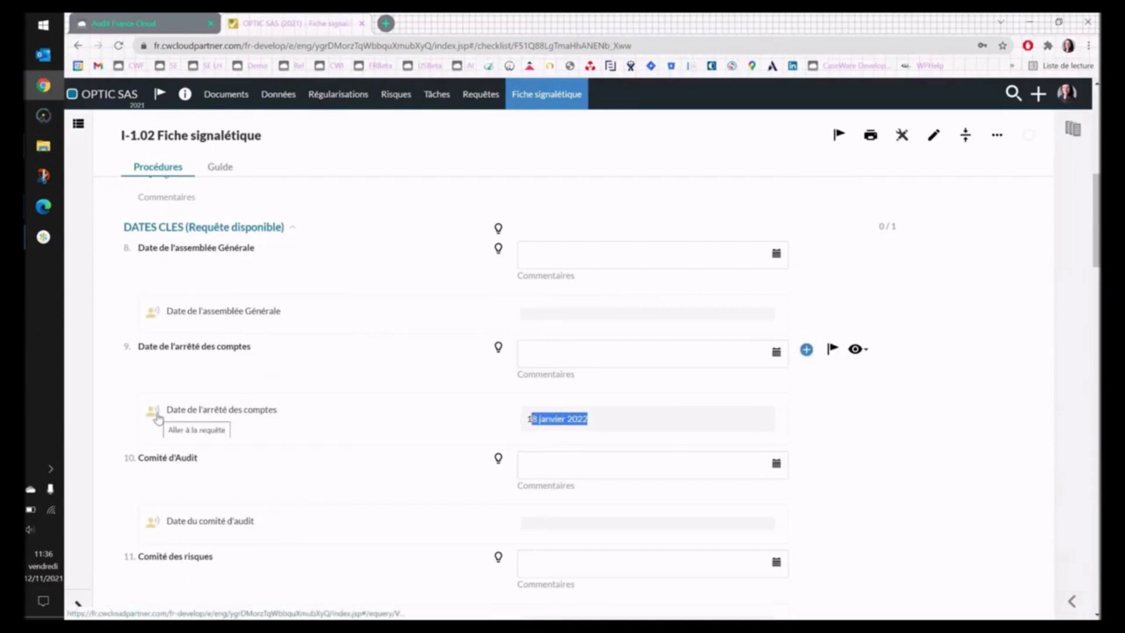
left_click(549, 416)
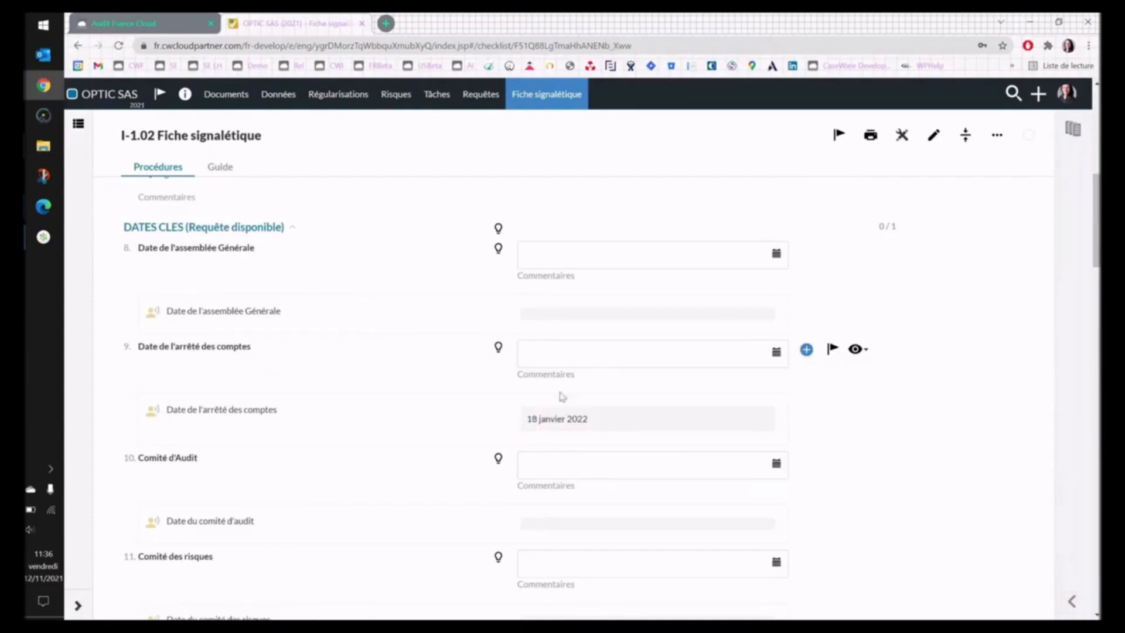
Set question 9, "Date de l'arrêté des comptes", to 18 Janvier 2022 in the DATES CLES section.
scroll(563, 375, "down", 1)
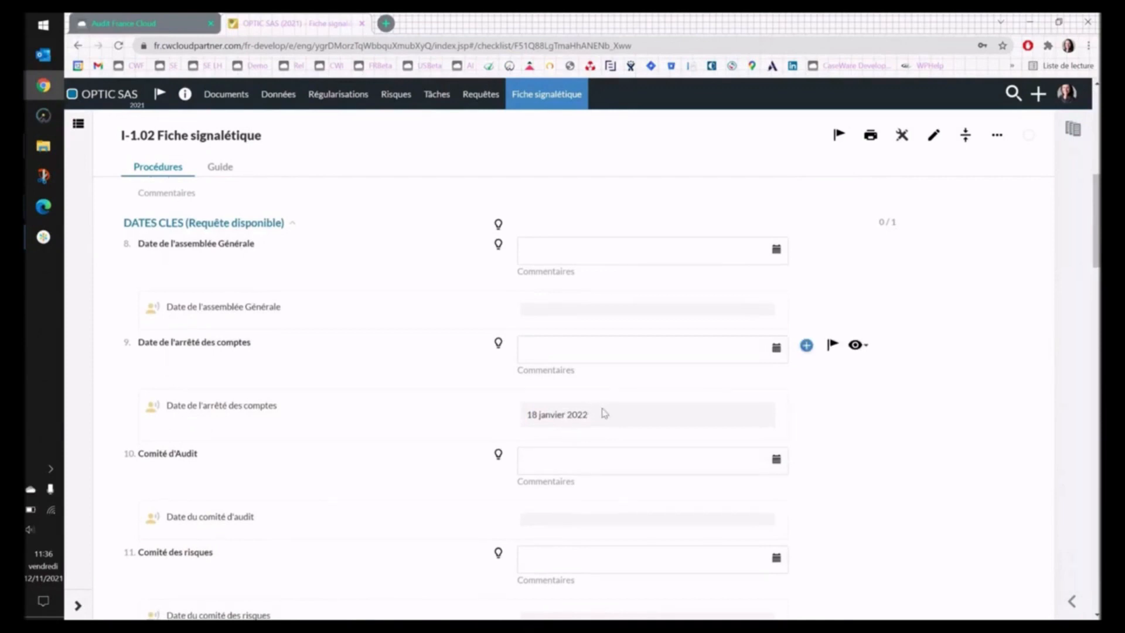
left_click(776, 348)
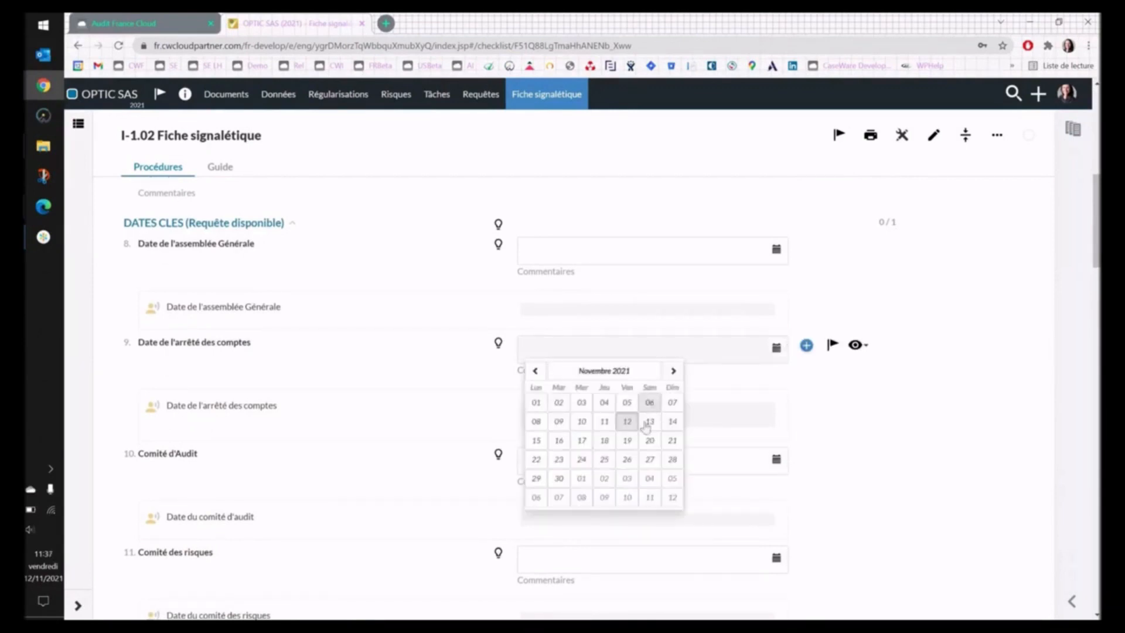
left_click(673, 371)
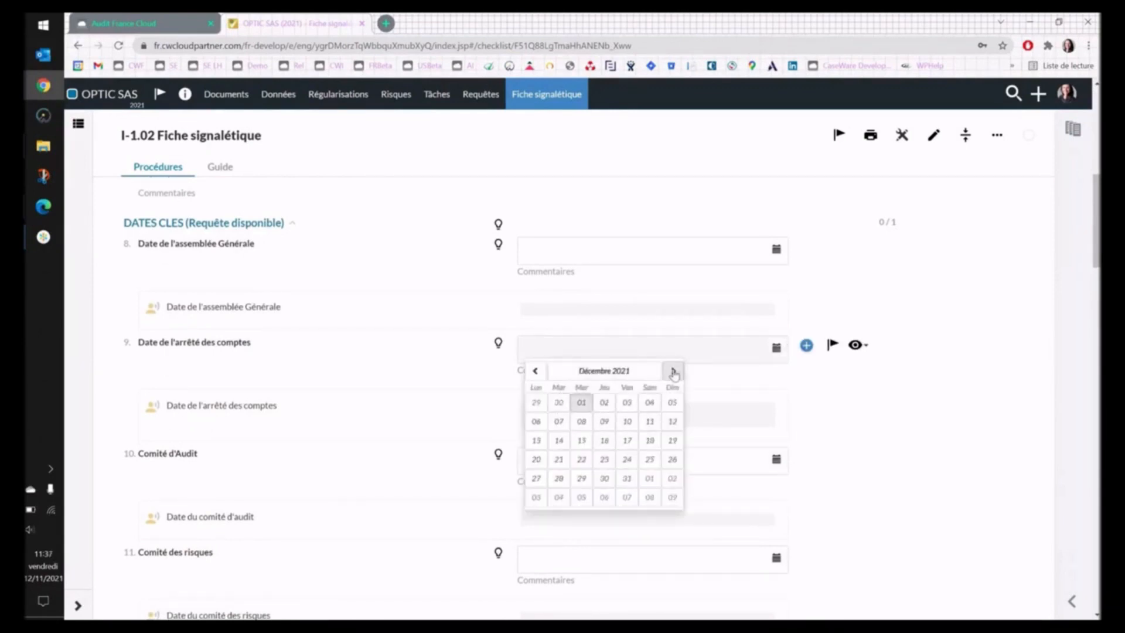
left_click(673, 371)
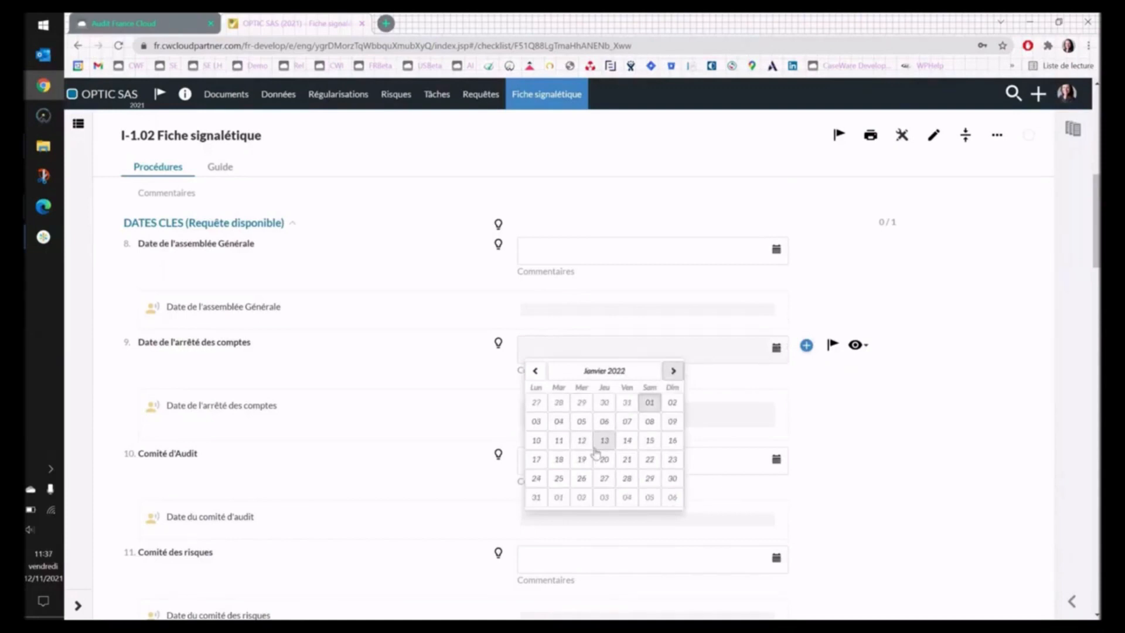
left_click(559, 459)
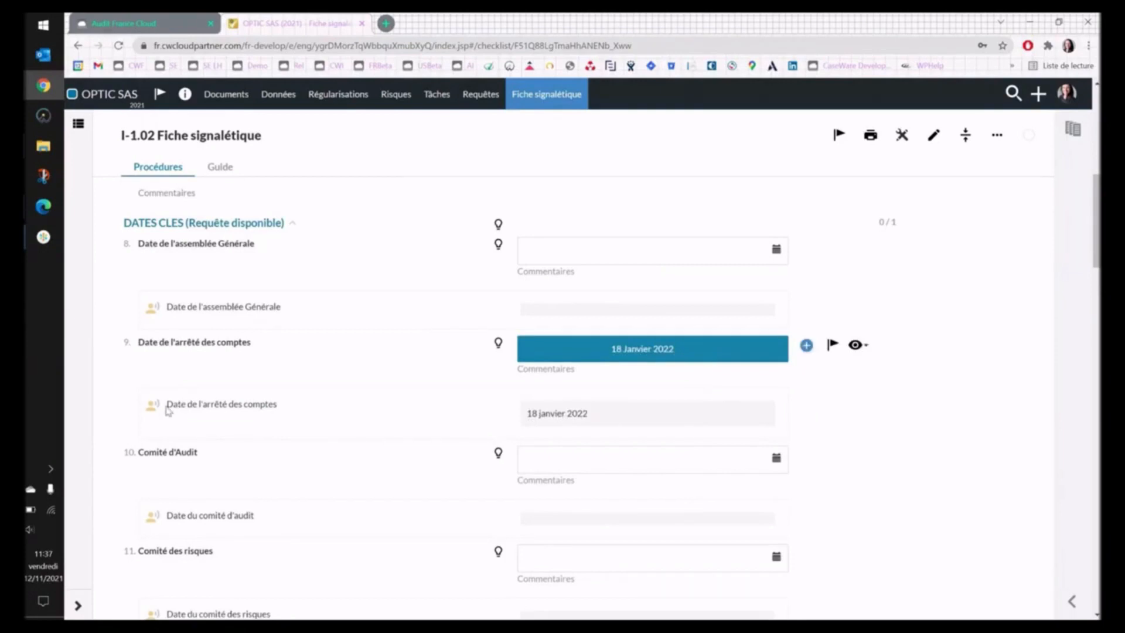
left_click_drag(165, 405, 311, 402)
left_click(311, 405)
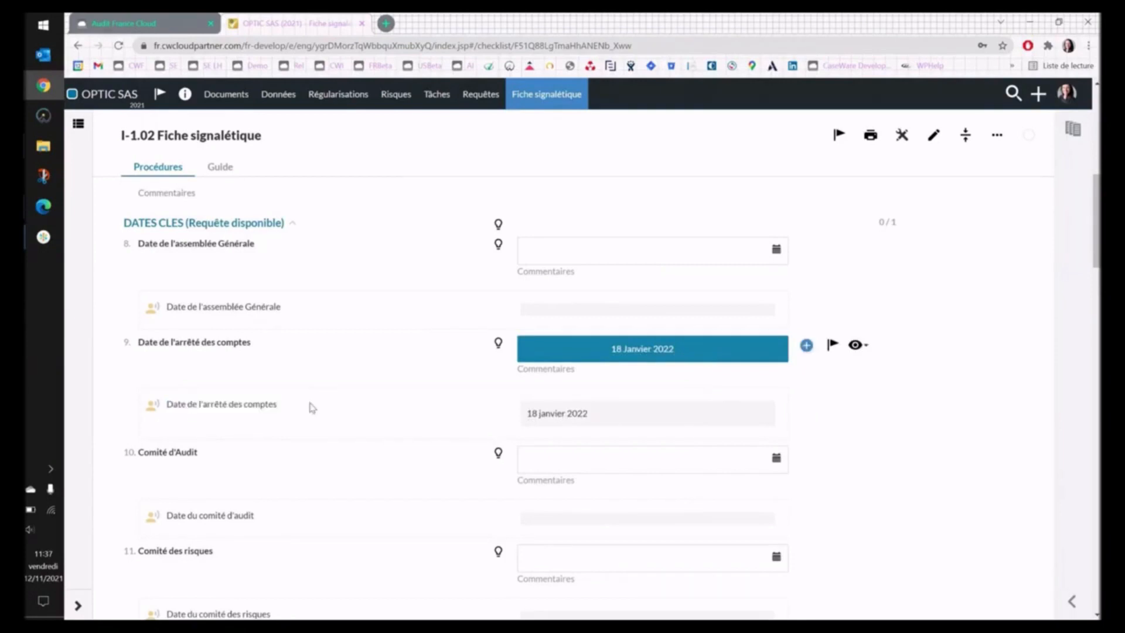
Return to the engagement's document list and look through the documents under I-2.ACCEPTATION / MAINTIEN.
left_click(245, 93)
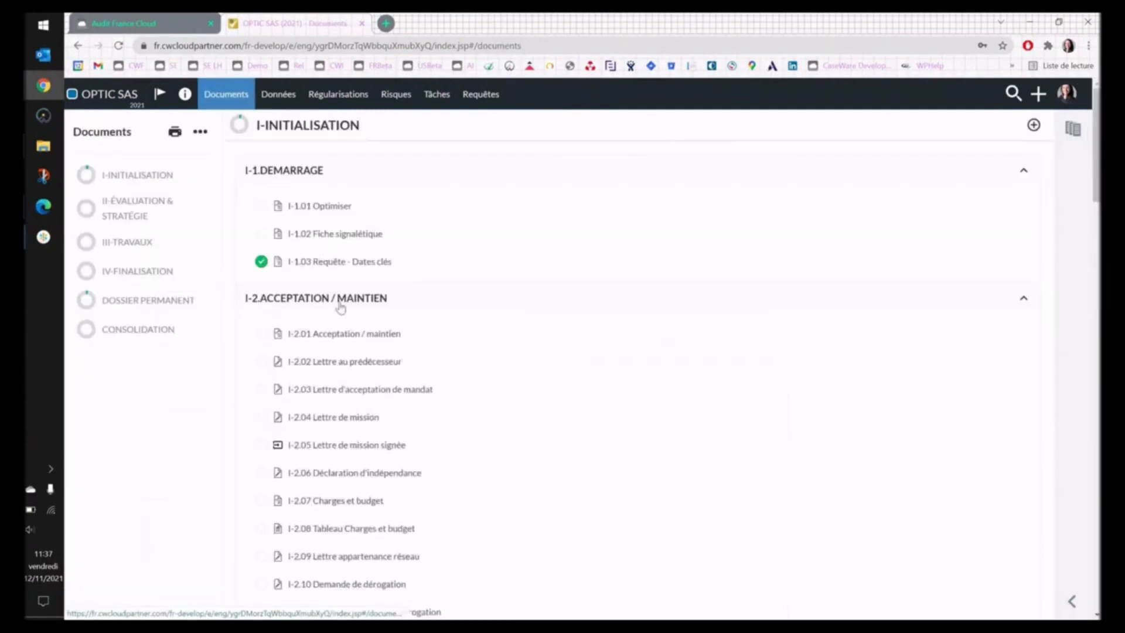
scroll(342, 313, "down", 1)
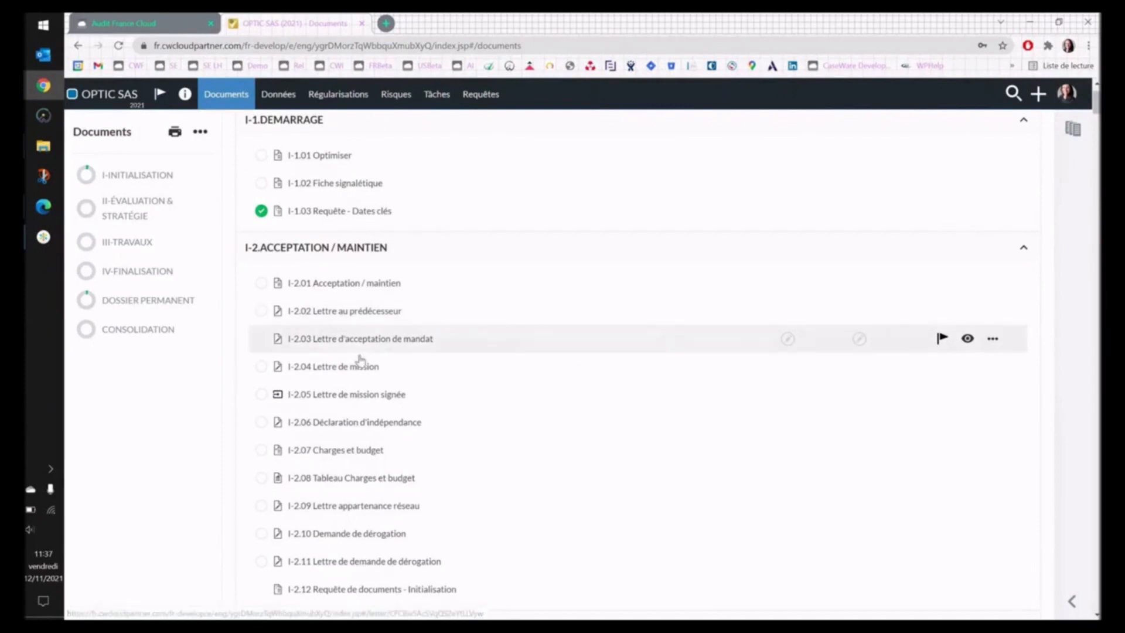
scroll(359, 374, "down", 1)
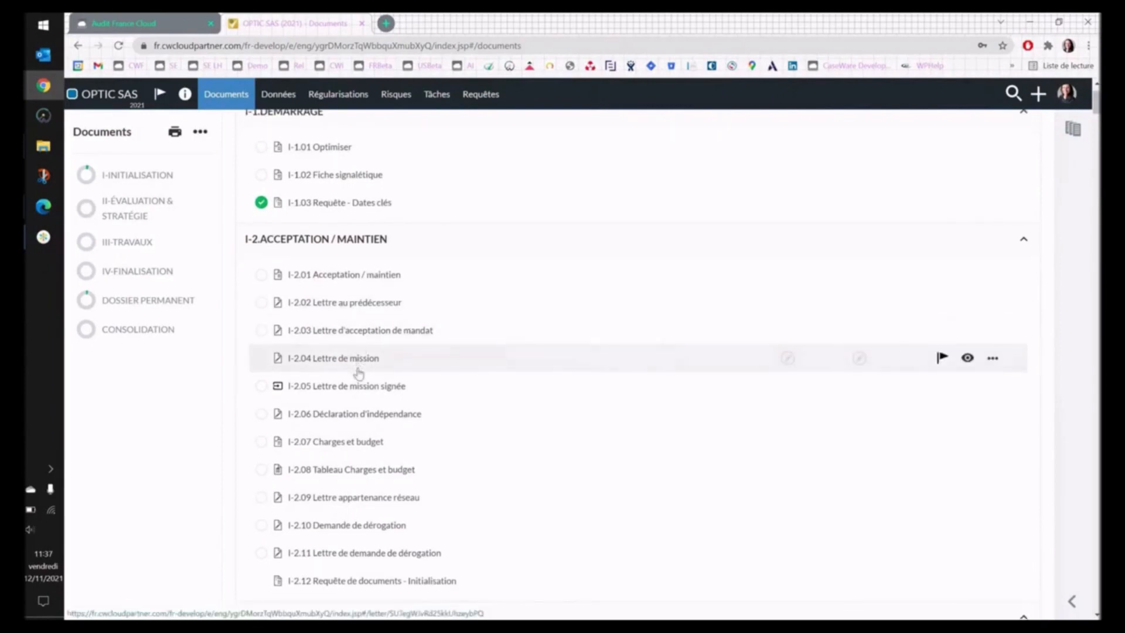
scroll(354, 419, "down", 1)
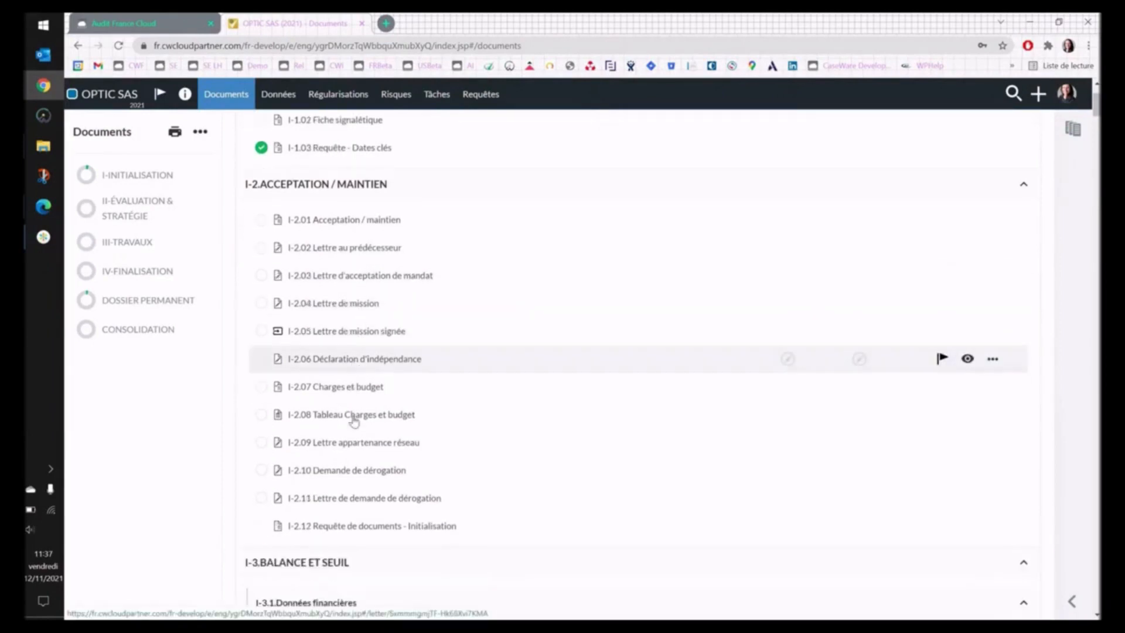